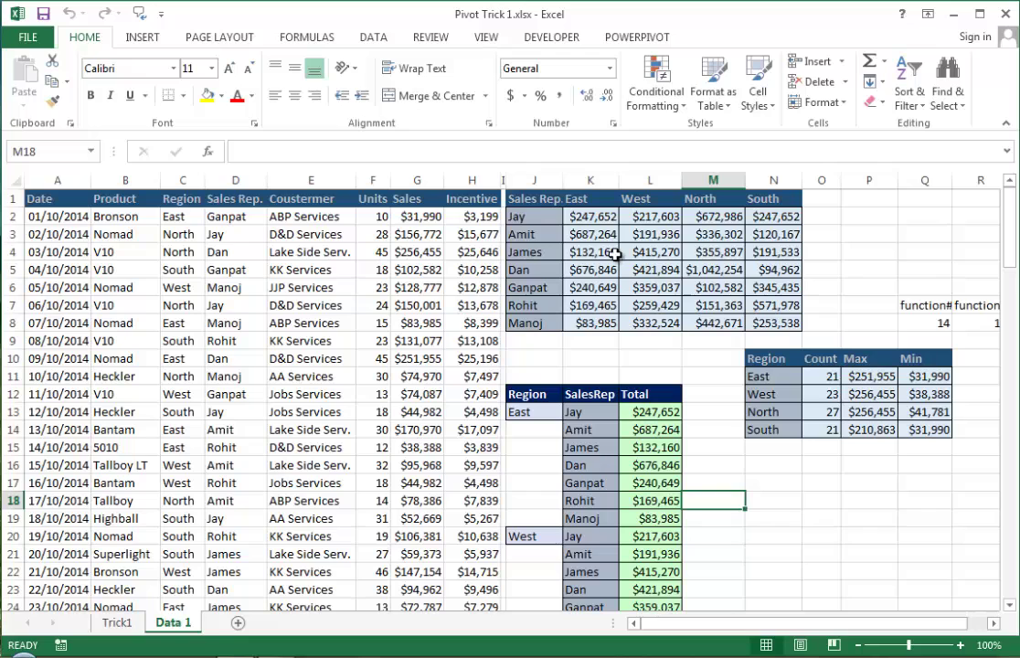
- Drag Jay from J2 onto Ganpat in J6, accept the replacement, then undo it
{"action": "left_click", "coordinate": [538, 220]}
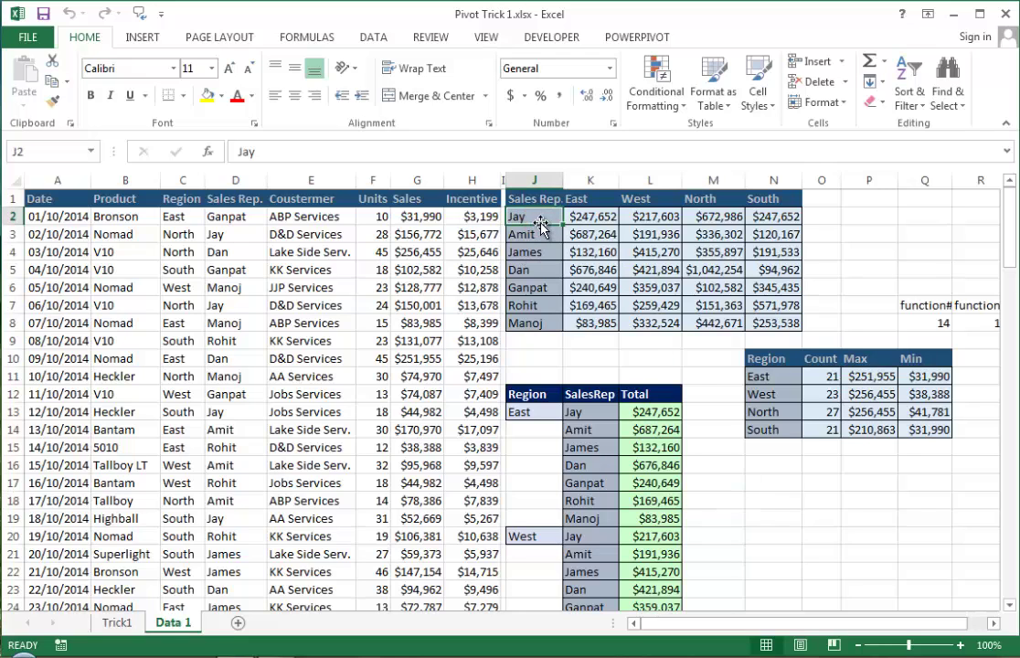
{"action": "left_click_drag", "start_coordinate": [540, 227], "coordinate": [540, 294]}
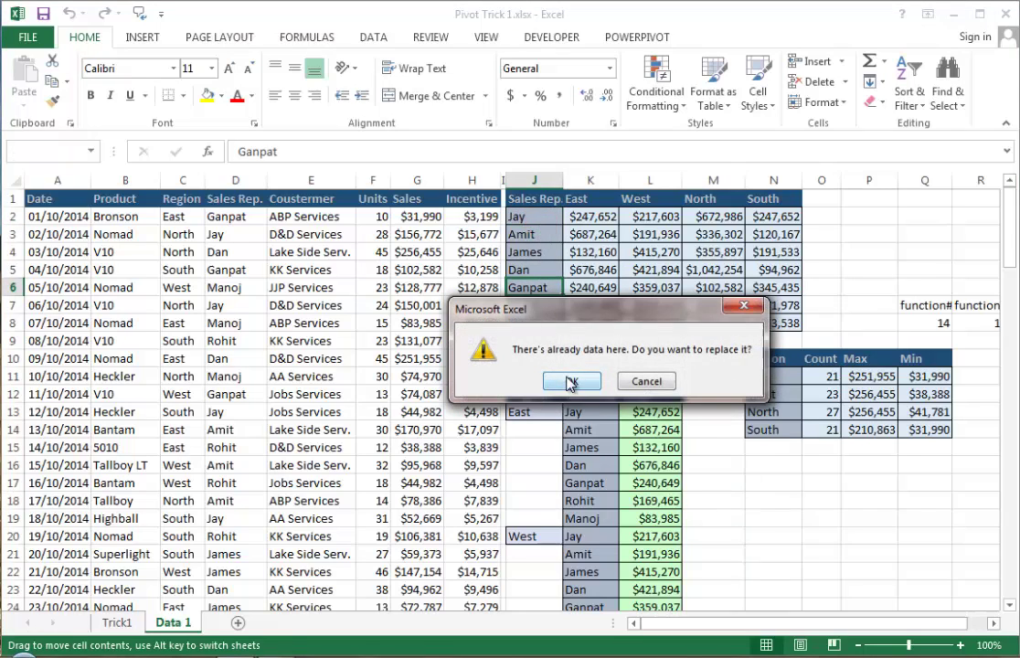
{"action": "left_click", "coordinate": [569, 383]}
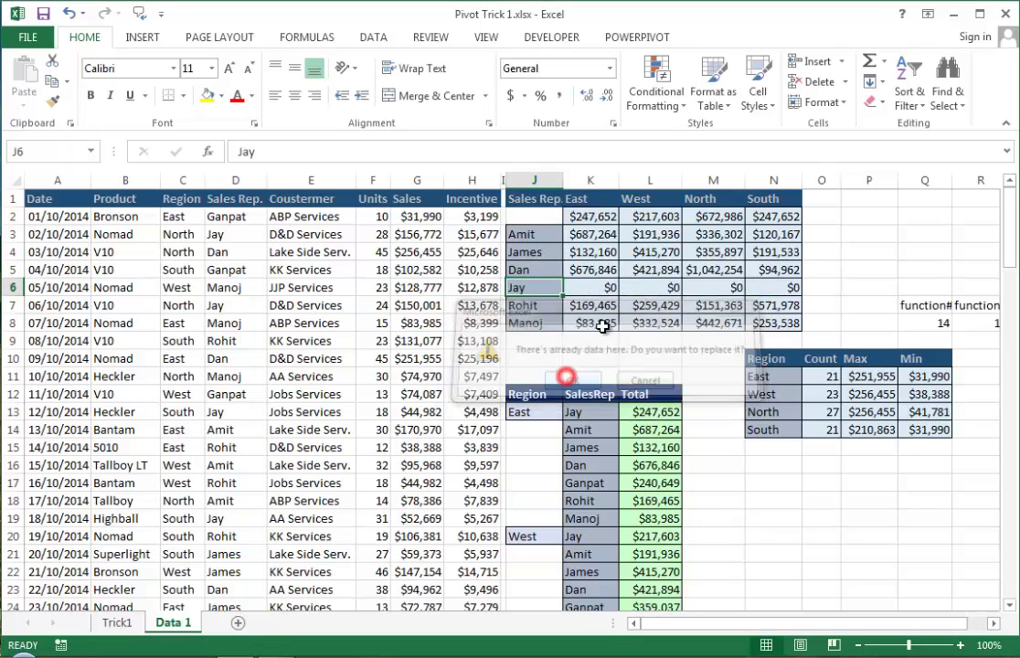
{"action": "key", "text": "ctrl+z"}
- Inspect the K2:N8 sales figures and the COUNTIFS formula in O12 of the region summary
{"action": "left_click", "coordinate": [640, 198]}
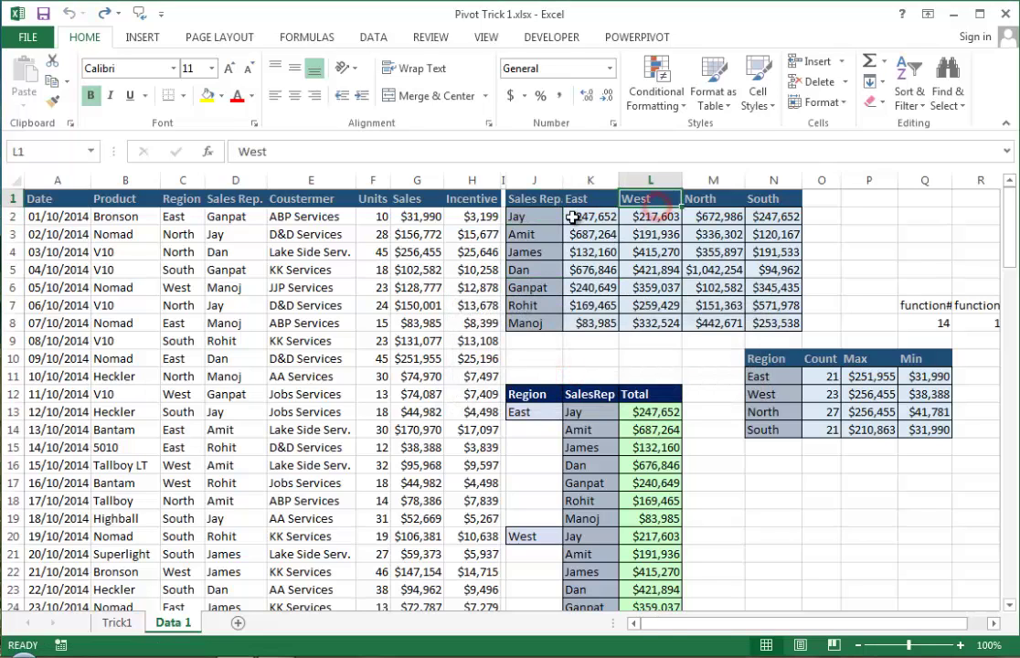
{"action": "left_click_drag", "start_coordinate": [589, 217], "coordinate": [751, 321]}
{"action": "left_click", "coordinate": [822, 479]}
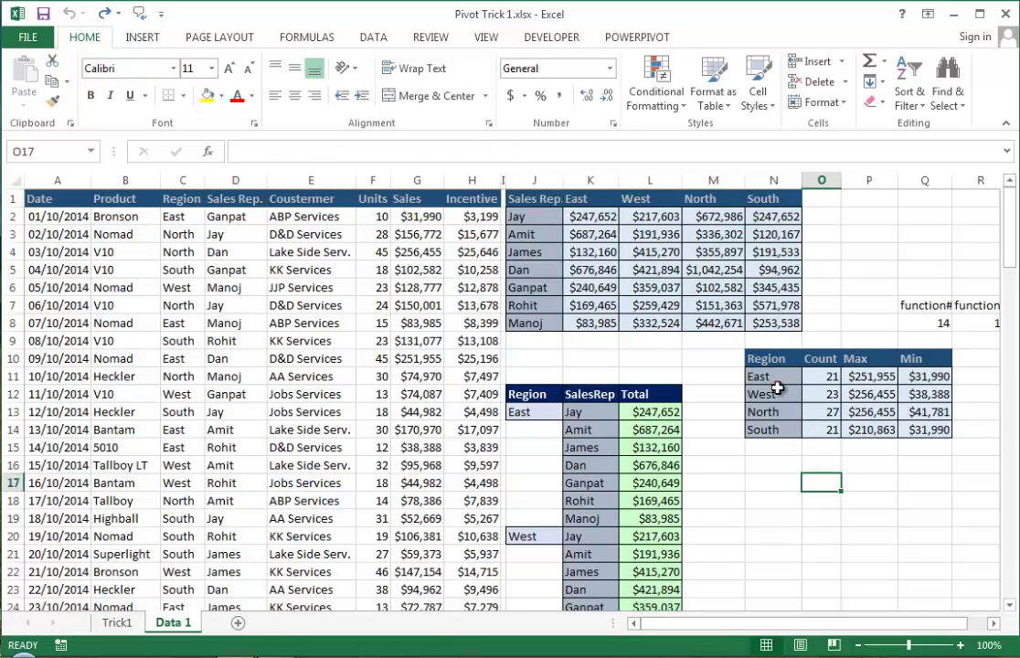
{"action": "left_click", "coordinate": [775, 378]}
{"action": "left_click", "coordinate": [827, 394]}
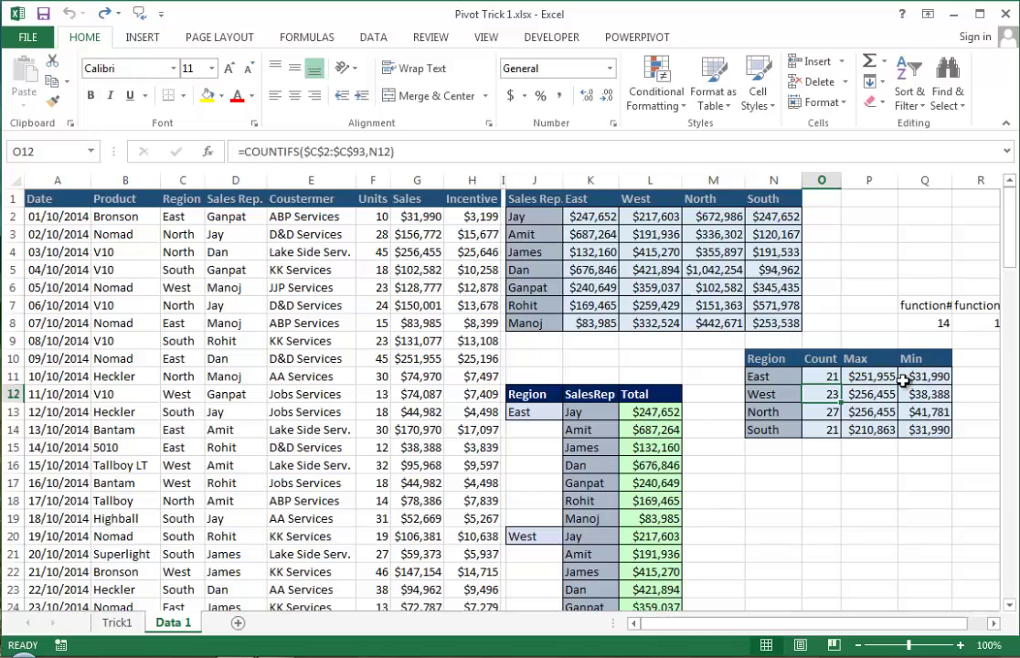
{"action": "left_click", "coordinate": [835, 522]}
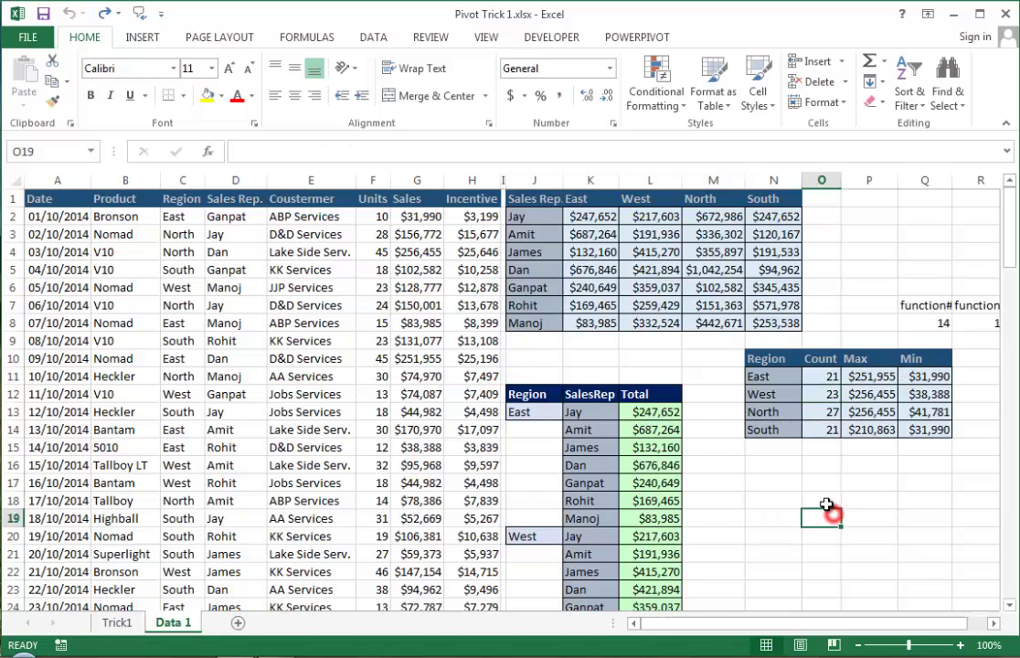
- On Trick1, check the Sum of Sales pivot and North's Min of Sales value
{"action": "left_click", "coordinate": [118, 622]}
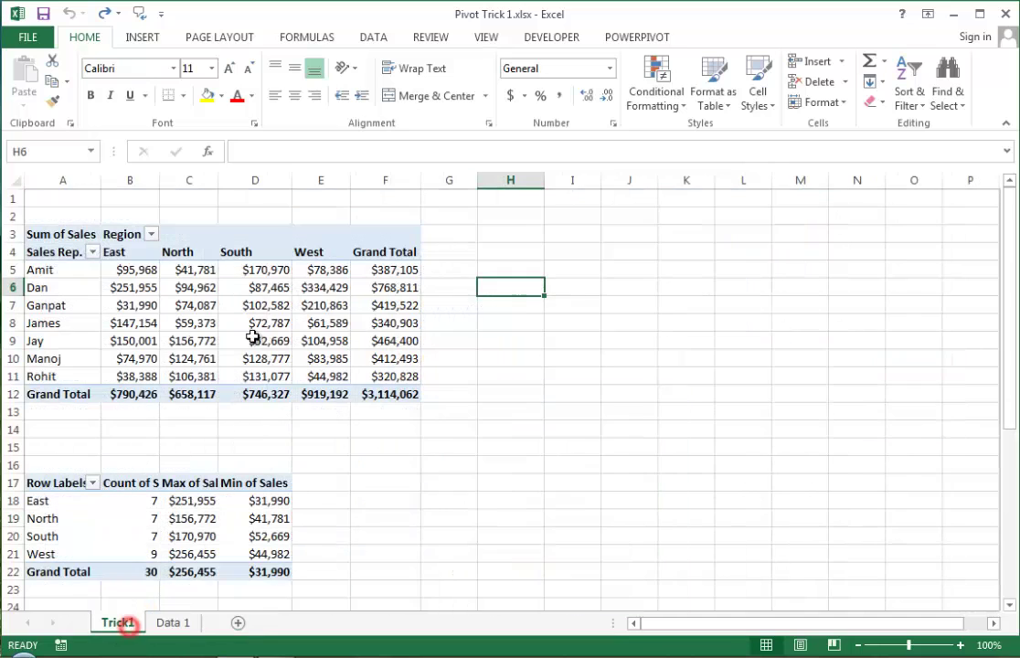
{"action": "left_click", "coordinate": [130, 323]}
{"action": "left_click", "coordinate": [239, 521]}
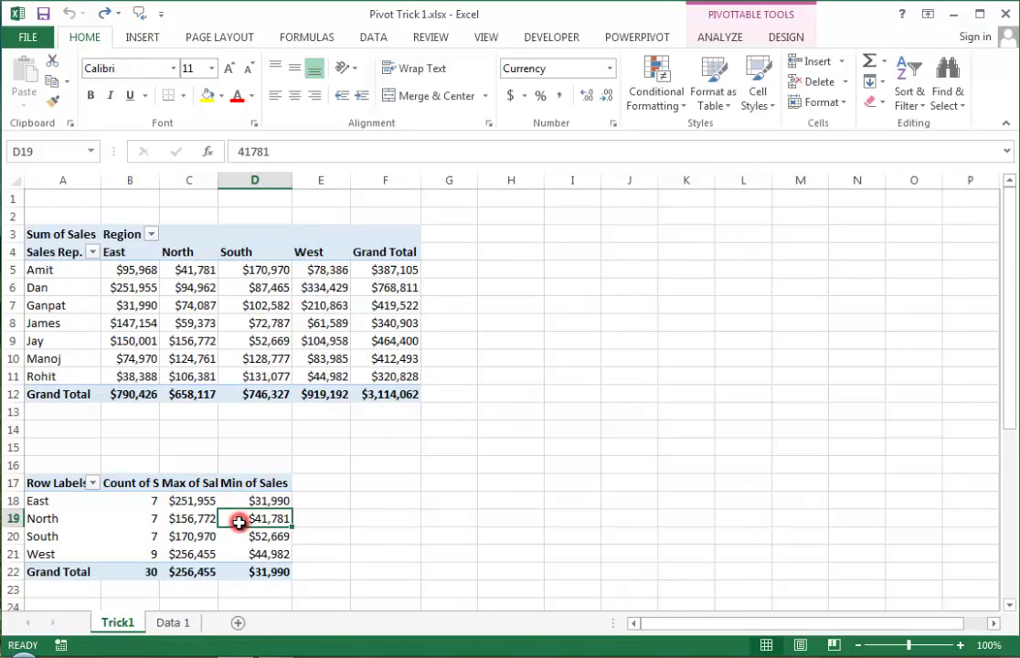
- Back on Data 1, inspect the region report and its SUMIFS formula in L14
{"action": "left_click", "coordinate": [174, 624]}
{"action": "left_click", "coordinate": [777, 482]}
{"action": "scroll", "coordinate": [585, 421], "scroll_direction": "down", "scroll_amount": 2}
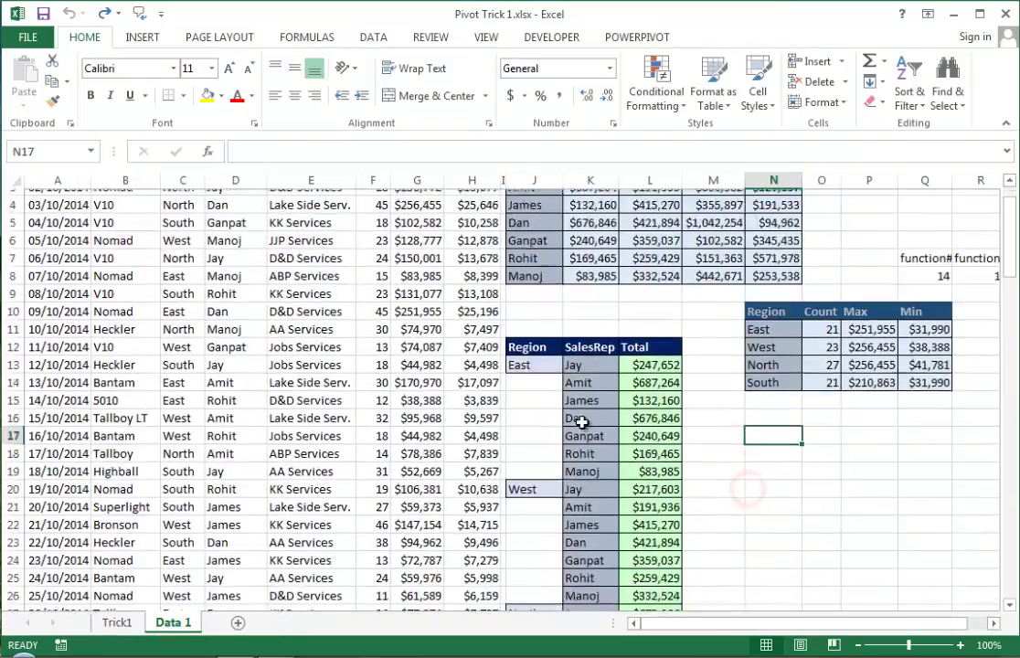
{"action": "scroll", "coordinate": [583, 422], "scroll_direction": "down", "scroll_amount": 2}
{"action": "scroll", "coordinate": [588, 412], "scroll_direction": "up", "scroll_amount": 3}
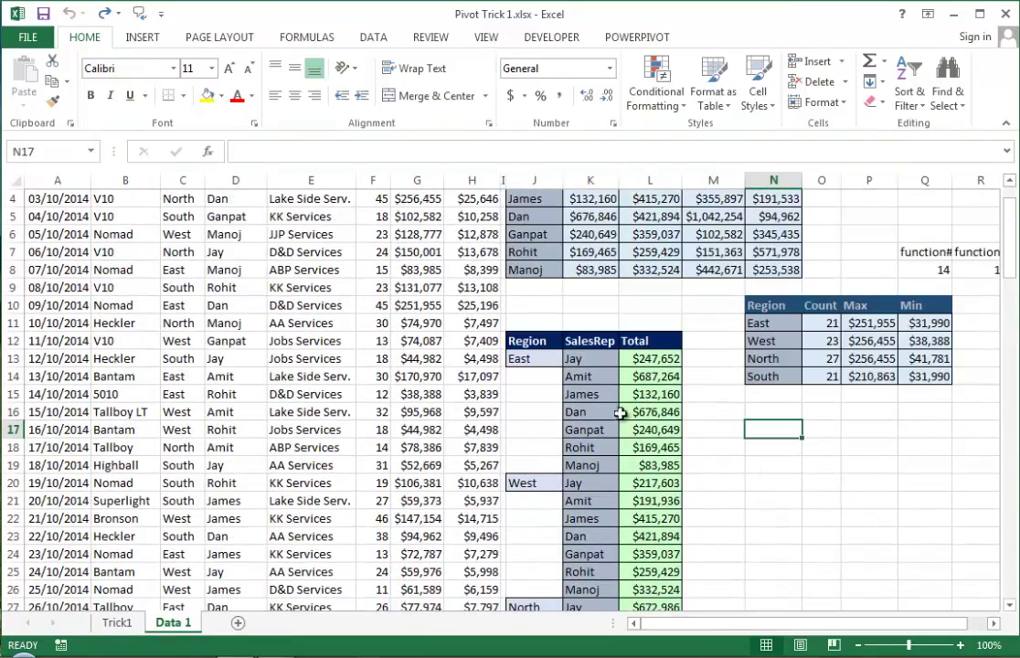
{"action": "left_click", "coordinate": [519, 358]}
{"action": "left_click", "coordinate": [647, 367]}
{"action": "scroll", "coordinate": [667, 485], "scroll_direction": "down", "scroll_amount": 4}
{"action": "scroll", "coordinate": [667, 491], "scroll_direction": "down", "scroll_amount": 4}
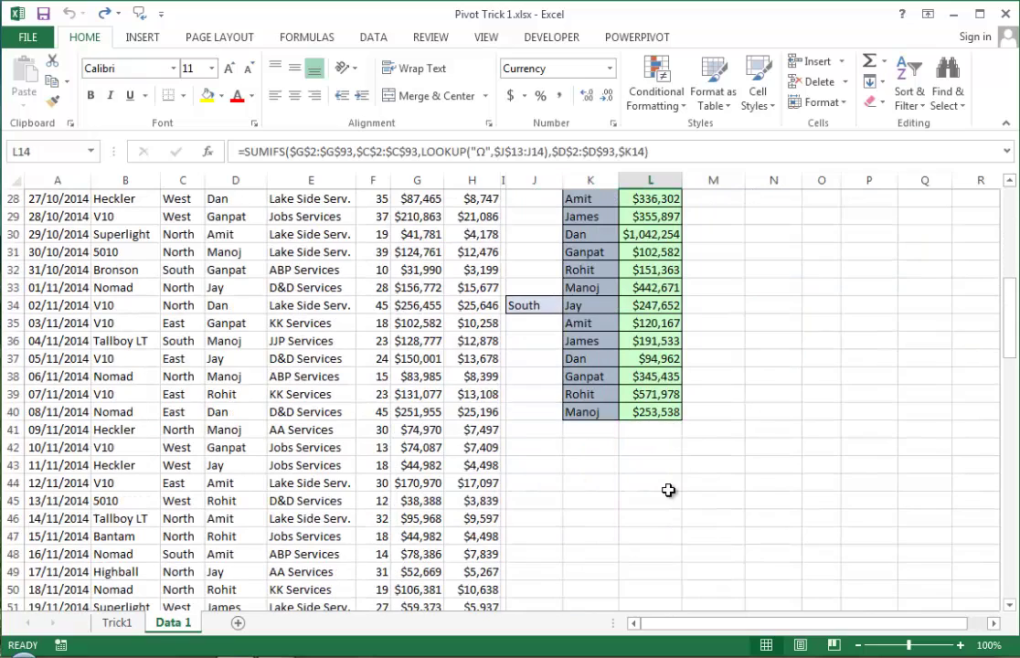
{"action": "scroll", "coordinate": [667, 491], "scroll_direction": "up", "scroll_amount": 6}
{"action": "scroll", "coordinate": [667, 491], "scroll_direction": "up", "scroll_amount": 3}
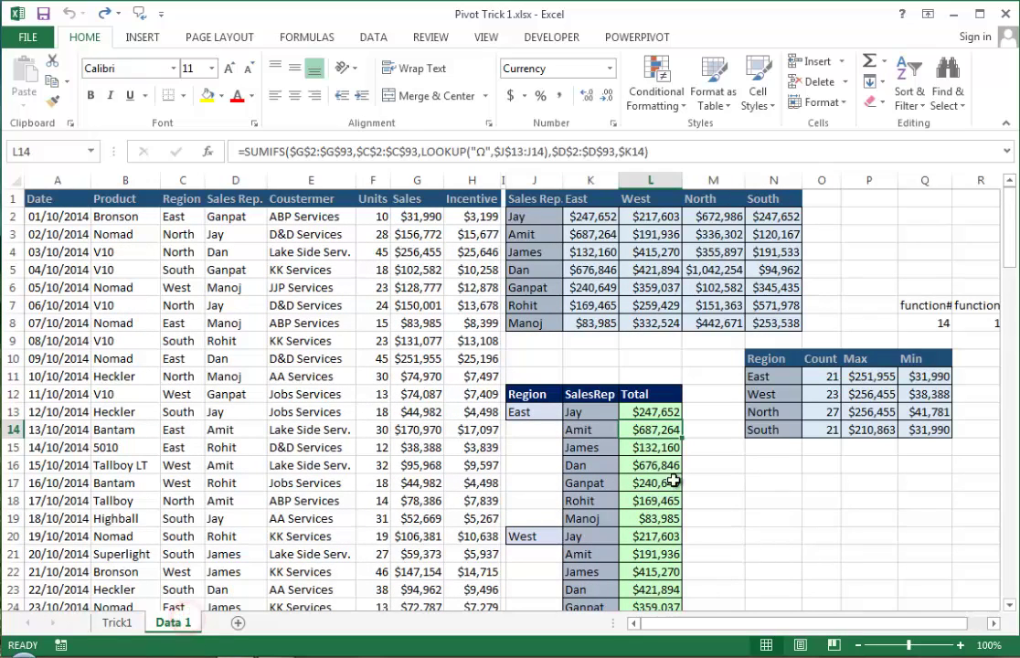
- Review the Region, Sales Rep. and customer entries, then select a cell inside the data
{"action": "left_click", "coordinate": [255, 393]}
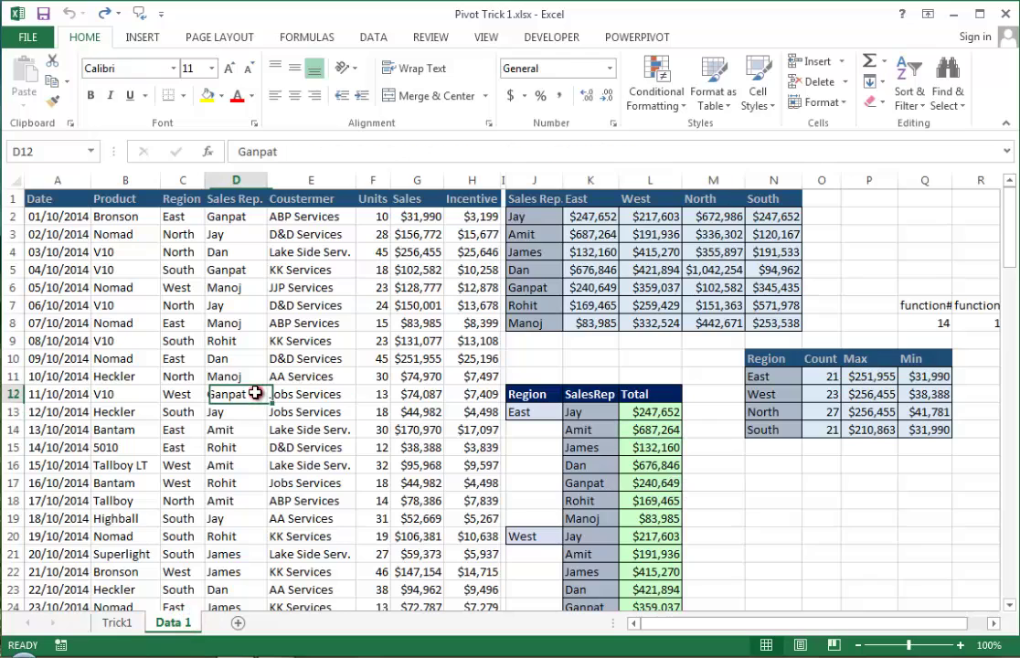
{"action": "left_click", "coordinate": [167, 285]}
{"action": "left_click", "coordinate": [295, 305]}
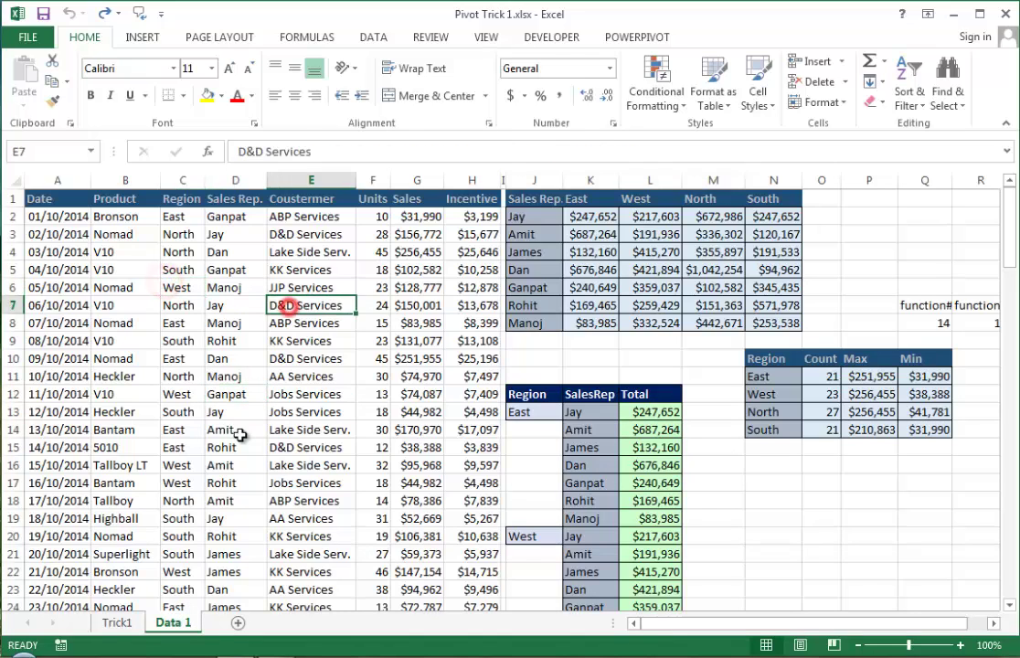
{"action": "left_click", "coordinate": [233, 430]}
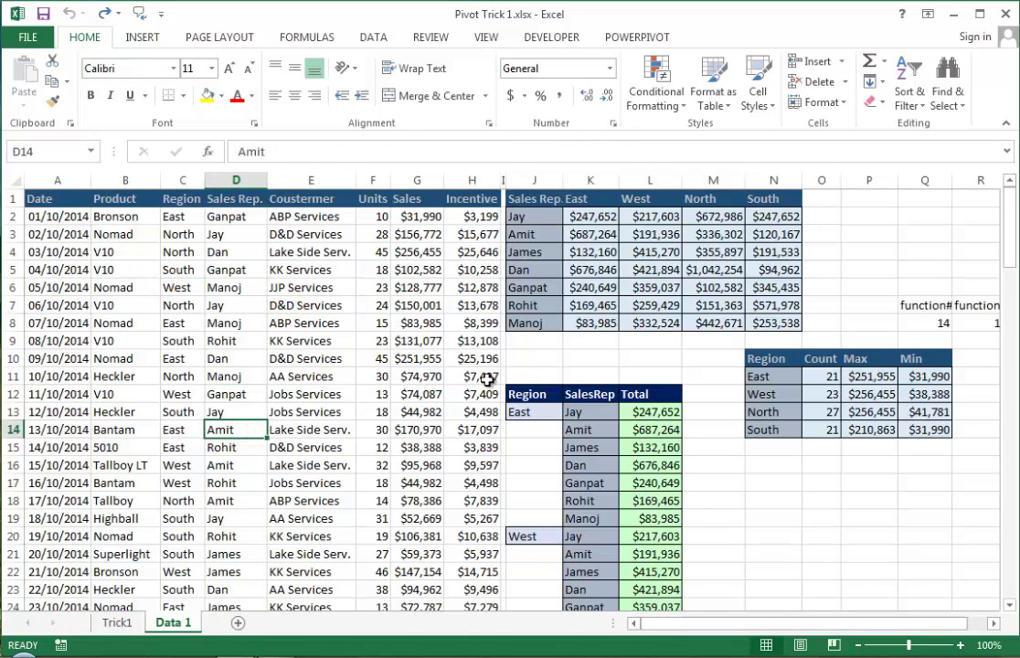
{"action": "scroll", "coordinate": [479, 484], "scroll_direction": "down", "scroll_amount": 7}
{"action": "scroll", "coordinate": [503, 462], "scroll_direction": "down", "scroll_amount": 3}
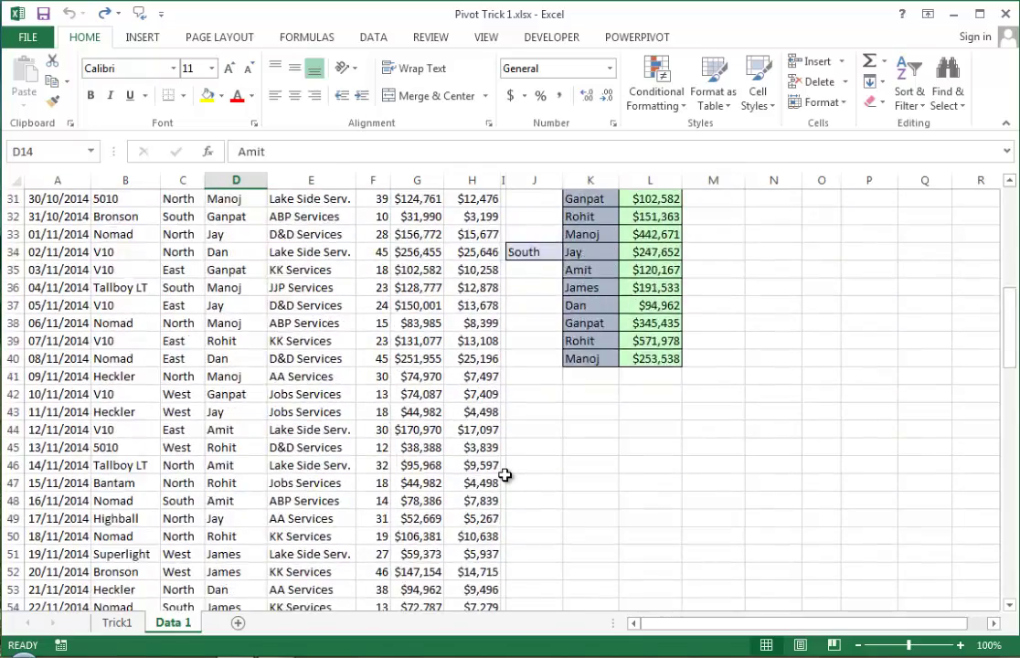
{"action": "scroll", "coordinate": [504, 468], "scroll_direction": "down", "scroll_amount": 3}
{"action": "scroll", "coordinate": [504, 471], "scroll_direction": "down", "scroll_amount": 6}
{"action": "scroll", "coordinate": [501, 494], "scroll_direction": "down", "scroll_amount": 6}
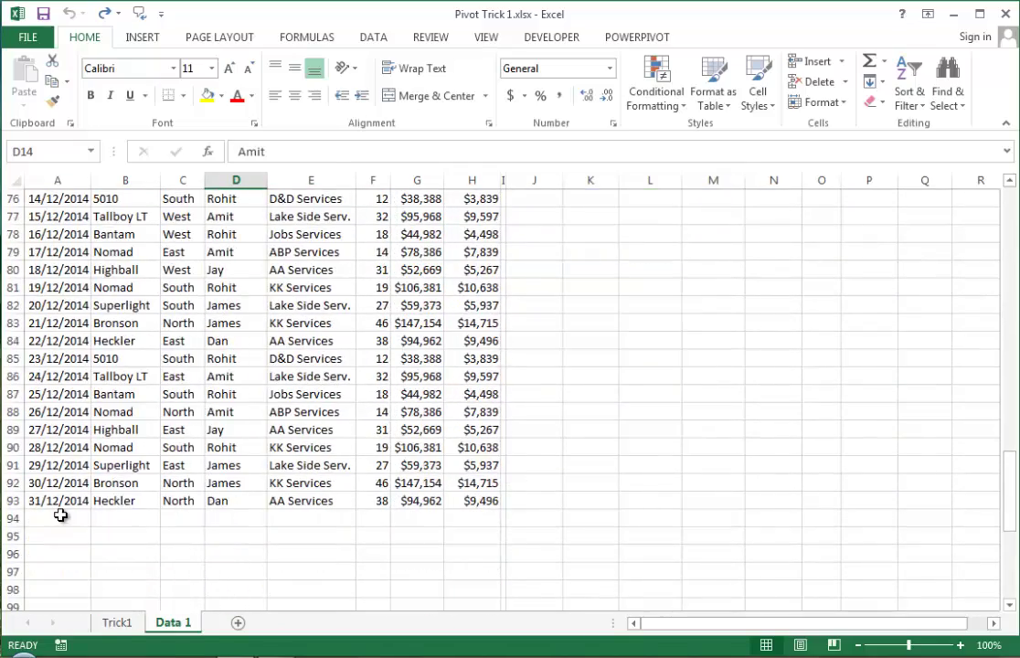
{"action": "scroll", "coordinate": [510, 517], "scroll_direction": "up", "scroll_amount": 8}
{"action": "scroll", "coordinate": [510, 517], "scroll_direction": "up", "scroll_amount": 7}
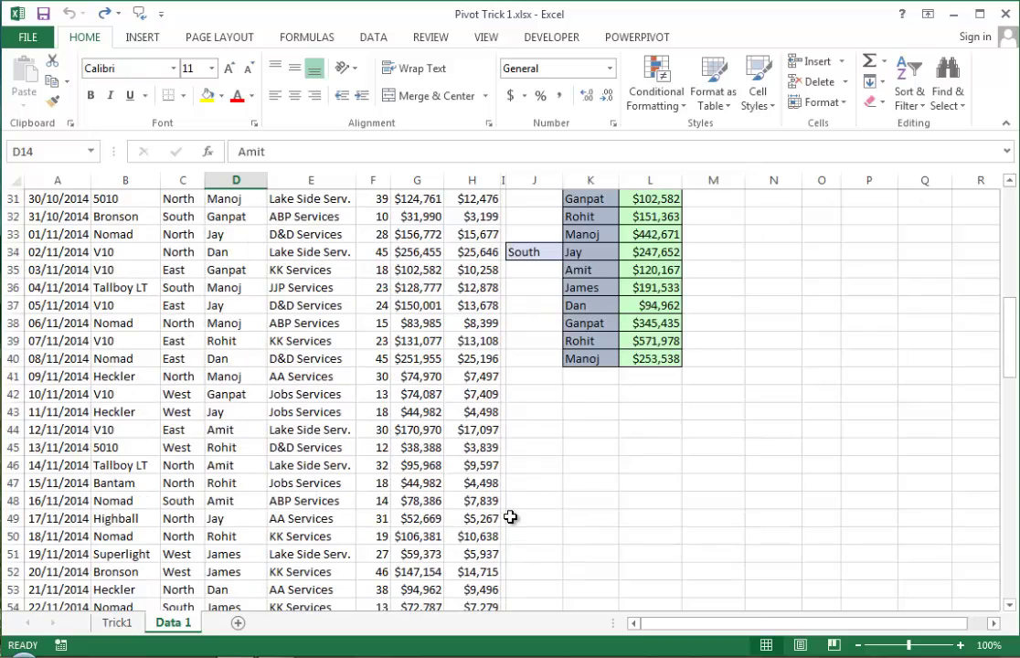
{"action": "scroll", "coordinate": [510, 518], "scroll_direction": "up", "scroll_amount": 7}
{"action": "scroll", "coordinate": [510, 518], "scroll_direction": "up", "scroll_amount": 3}
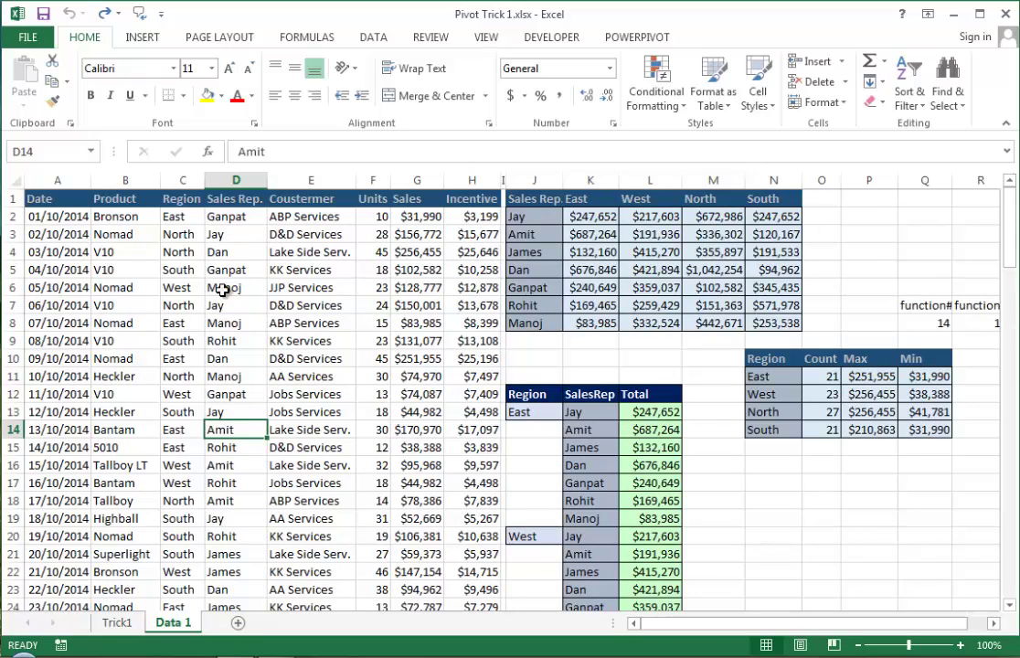
{"action": "left_click", "coordinate": [223, 252]}
{"action": "left_click", "coordinate": [416, 339]}
{"action": "left_click", "coordinate": [252, 302]}
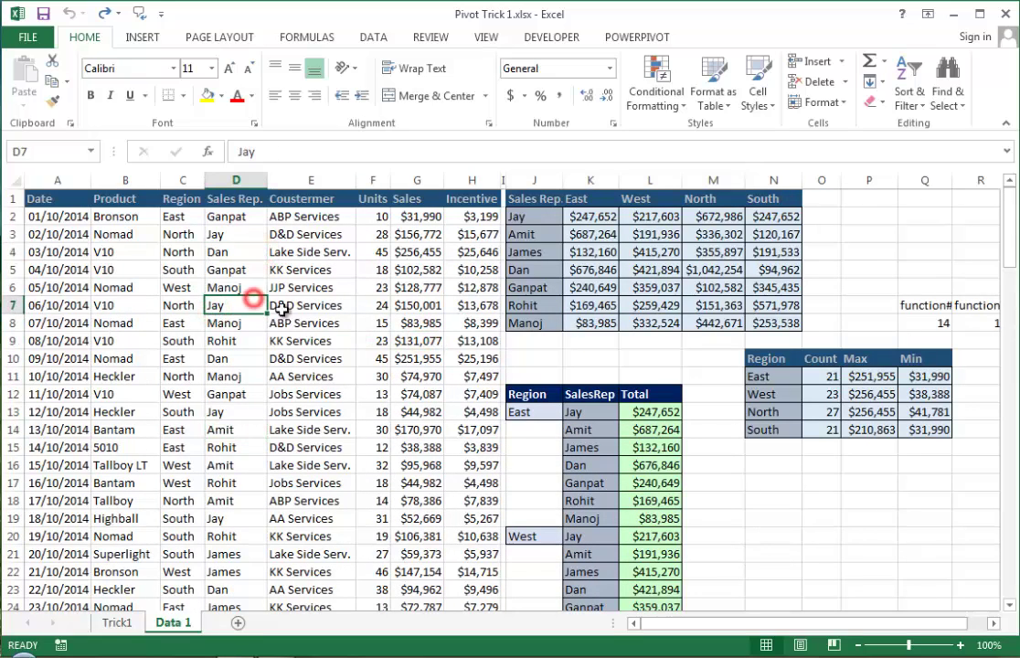
- Start a PivotTable from 'Data 1'!$A$1:$H$93, keeping New Worksheet as the destination
{"action": "key", "text": "alt+n"}
{"action": "key", "text": "v"}
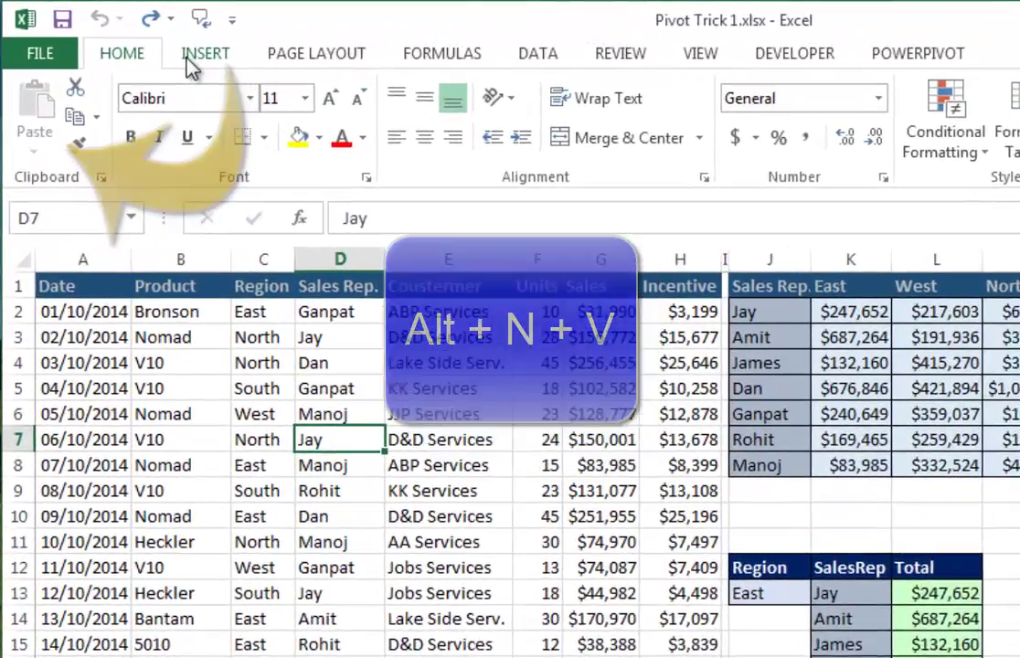
{"action": "left_click", "coordinate": [132, 38]}
{"action": "left_click", "coordinate": [50, 110]}
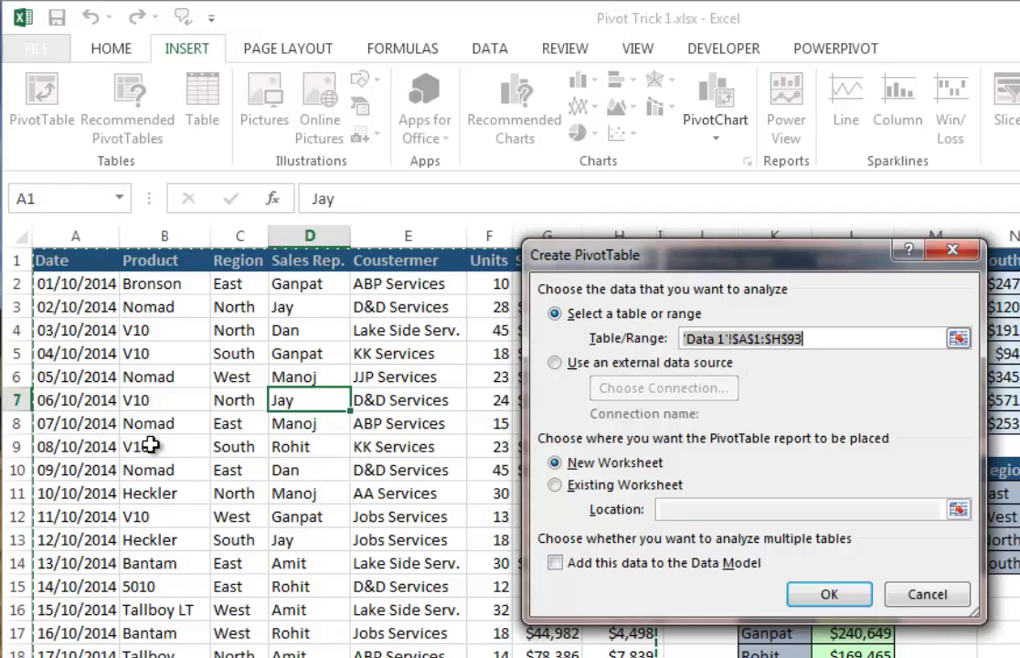
{"action": "scroll", "coordinate": [169, 486], "scroll_direction": "down", "scroll_amount": 7}
{"action": "scroll", "coordinate": [170, 485], "scroll_direction": "down", "scroll_amount": 9}
{"action": "scroll", "coordinate": [174, 461], "scroll_direction": "down", "scroll_amount": 12}
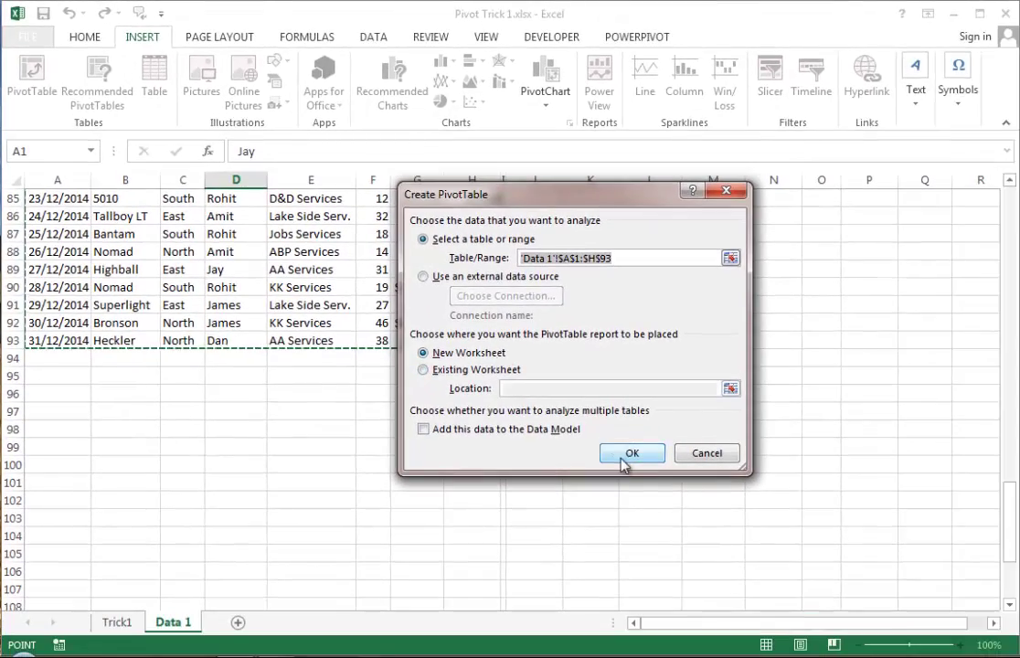
- Create the pivot on a new sheet and rename that sheet Trick2
{"action": "left_click", "coordinate": [620, 456]}
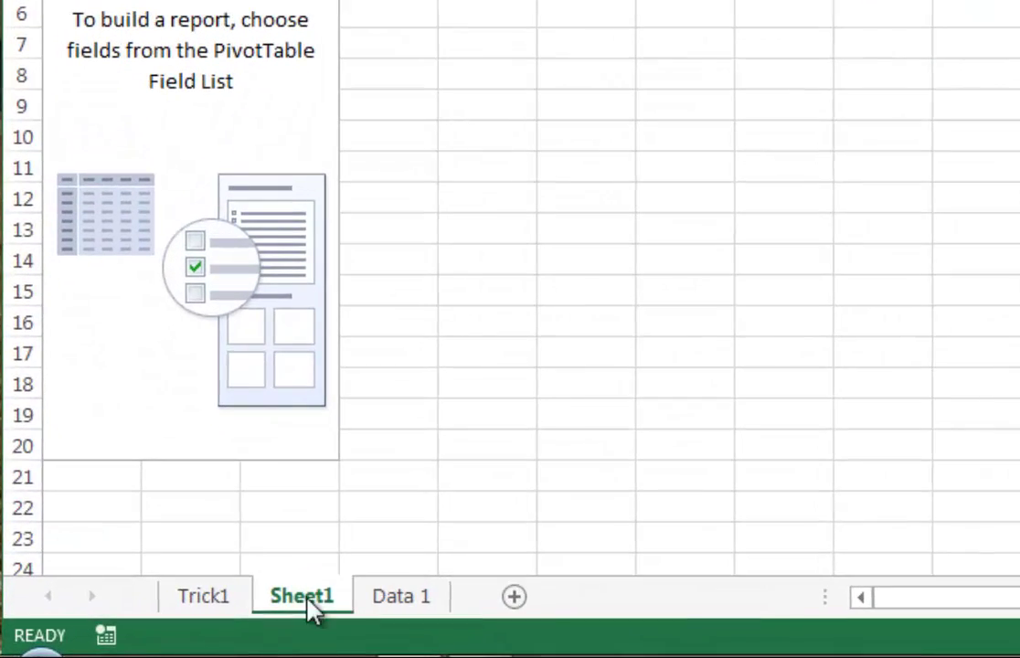
{"action": "type", "text": "T"}
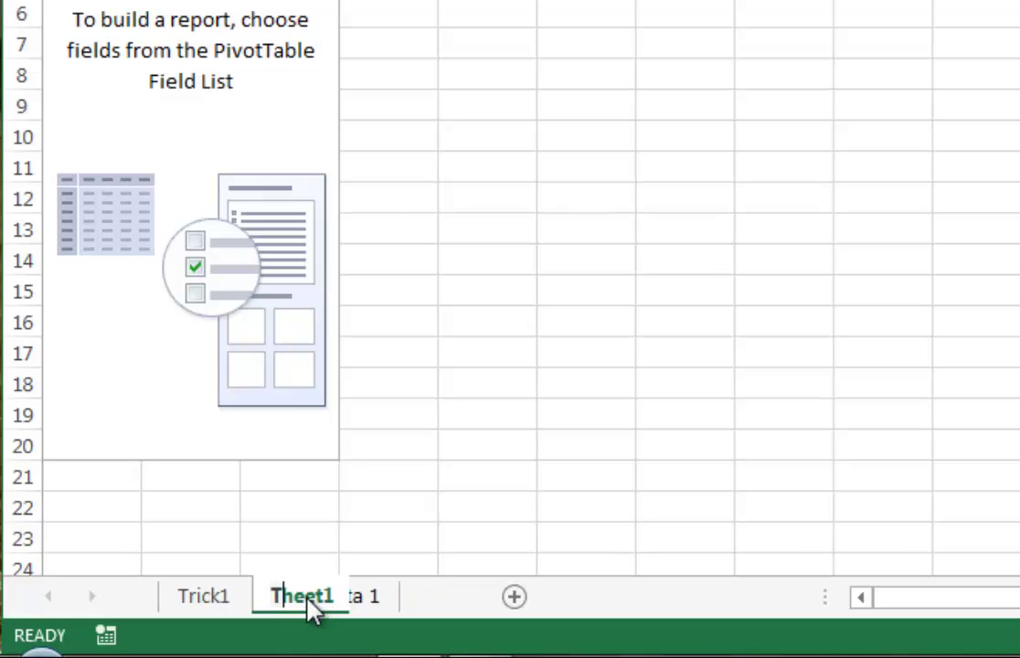
{"action": "type", "text": "ei"}
{"action": "key", "text": "BackSpace"}
{"action": "key", "text": "BackSpace"}
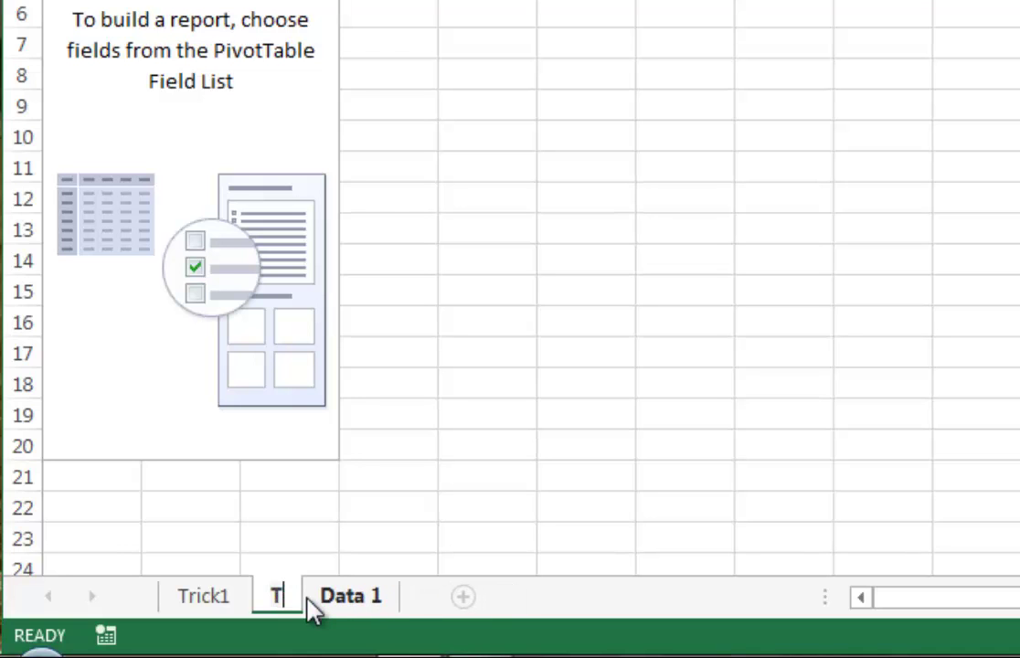
{"action": "type", "text": "rick"}
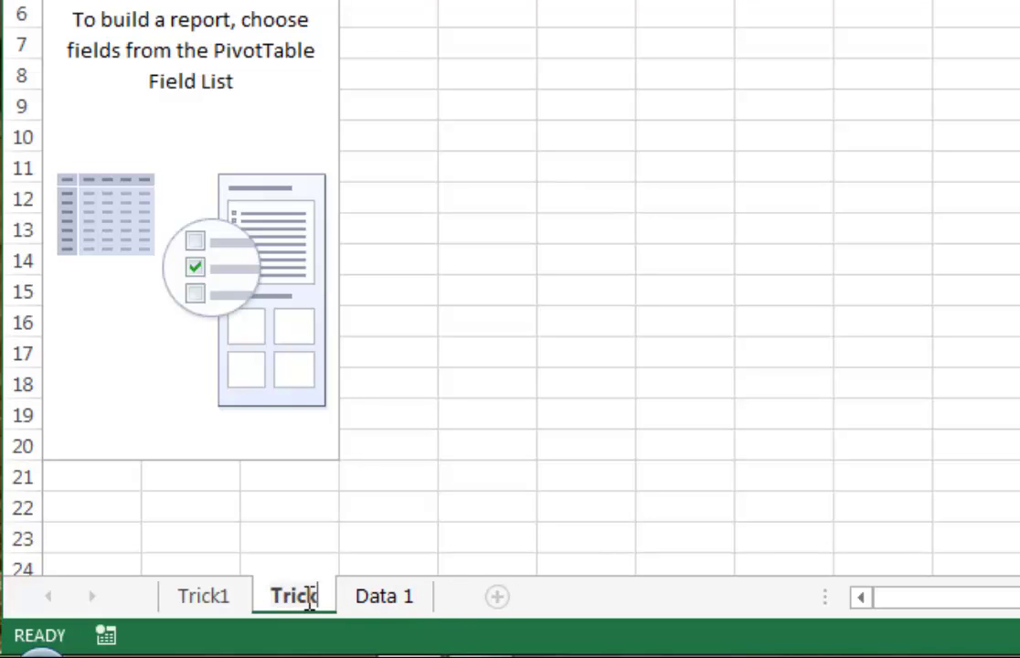
{"action": "type", "text": "2"}
{"action": "key", "text": "Return"}
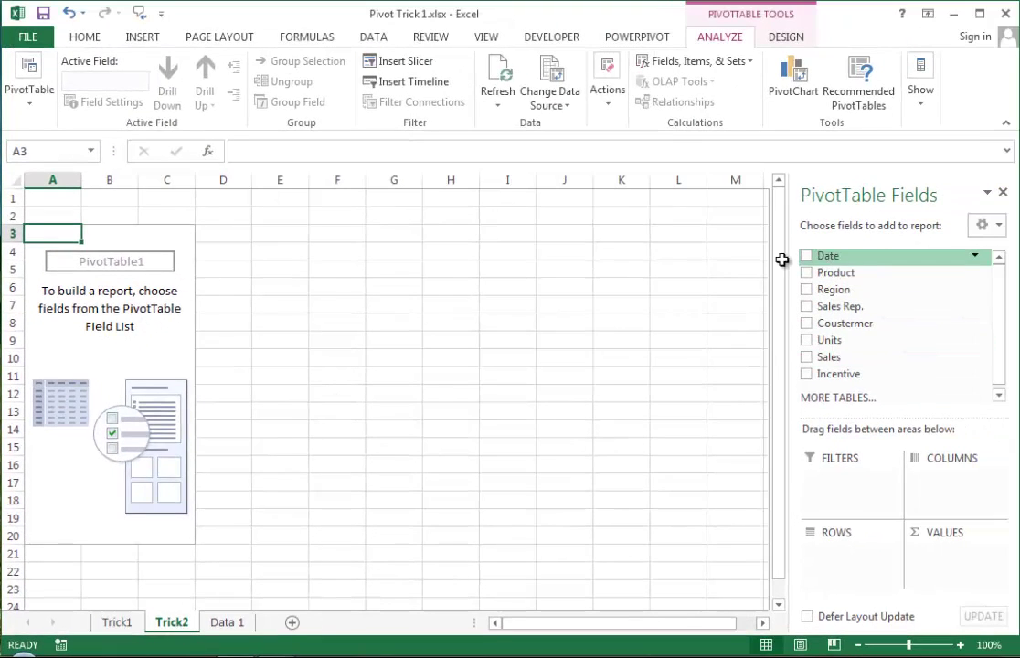
- Return to Data 1 and scroll up to its header row
{"action": "left_click", "coordinate": [225, 621]}
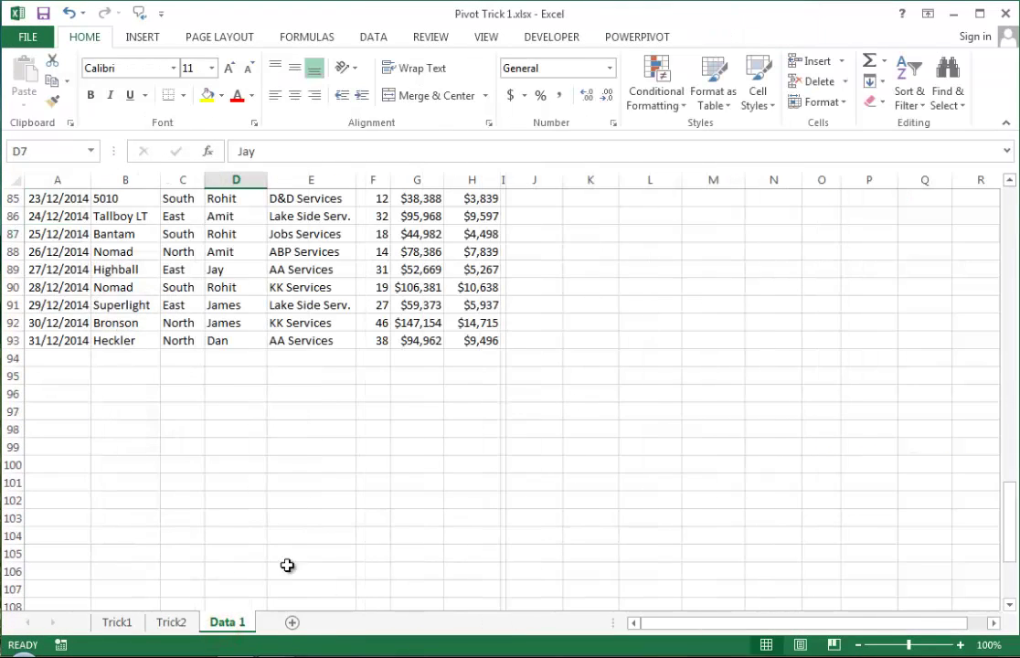
{"action": "scroll", "coordinate": [362, 569], "scroll_direction": "up", "scroll_amount": 6}
{"action": "scroll", "coordinate": [362, 568], "scroll_direction": "up", "scroll_amount": 7}
{"action": "scroll", "coordinate": [362, 568], "scroll_direction": "up", "scroll_amount": 14}
{"action": "scroll", "coordinate": [362, 568], "scroll_direction": "up", "scroll_amount": 1}
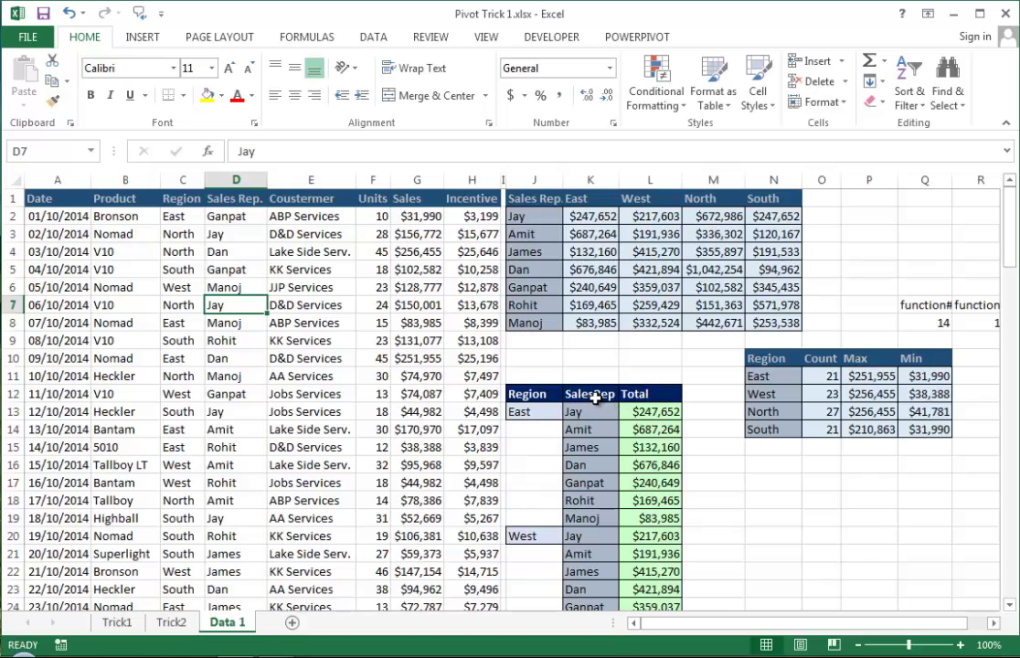
- On Trick2, put Region and Sales Rep. in Rows and Sales in Values
{"action": "left_click", "coordinate": [173, 622]}
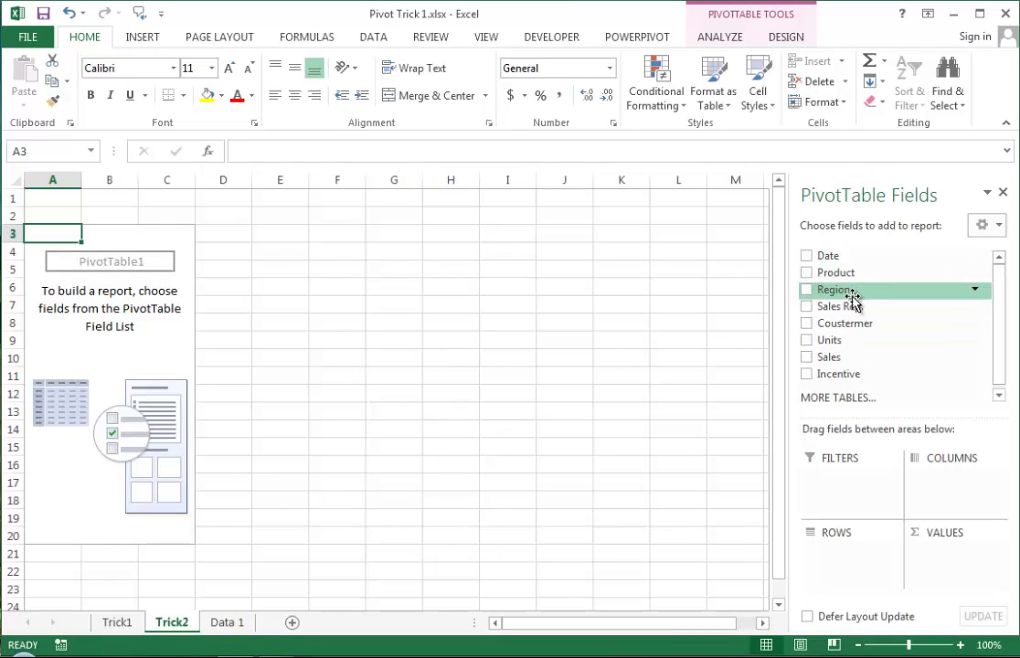
{"action": "left_click_drag", "start_coordinate": [842, 293], "coordinate": [835, 554]}
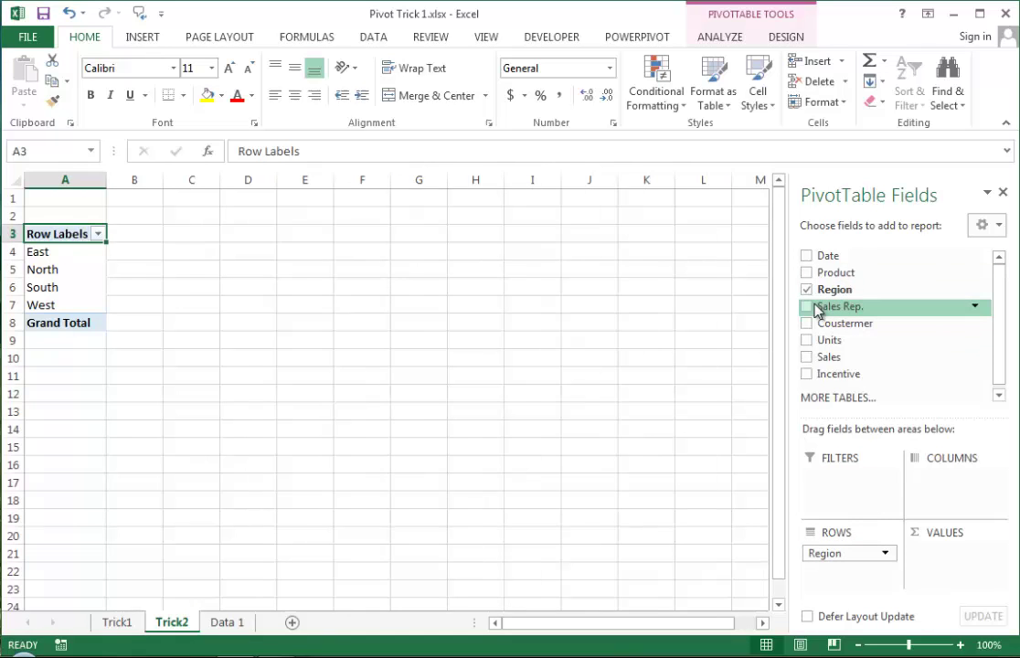
{"action": "left_click_drag", "start_coordinate": [826, 311], "coordinate": [948, 494]}
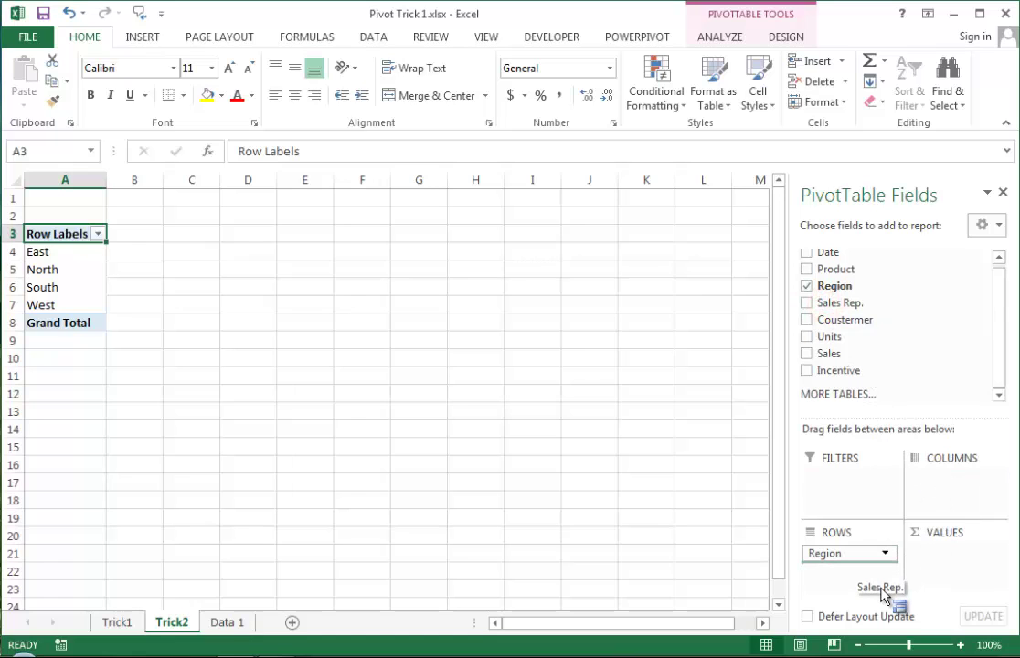
{"action": "left_click_drag", "start_coordinate": [948, 493], "coordinate": [845, 585]}
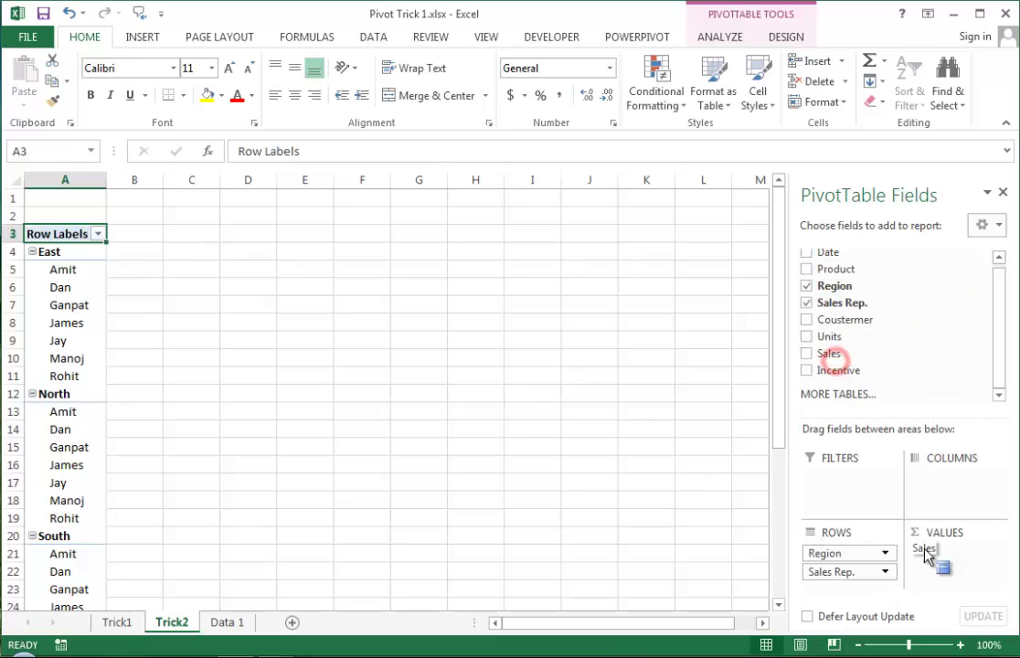
{"action": "left_click_drag", "start_coordinate": [834, 357], "coordinate": [931, 552]}
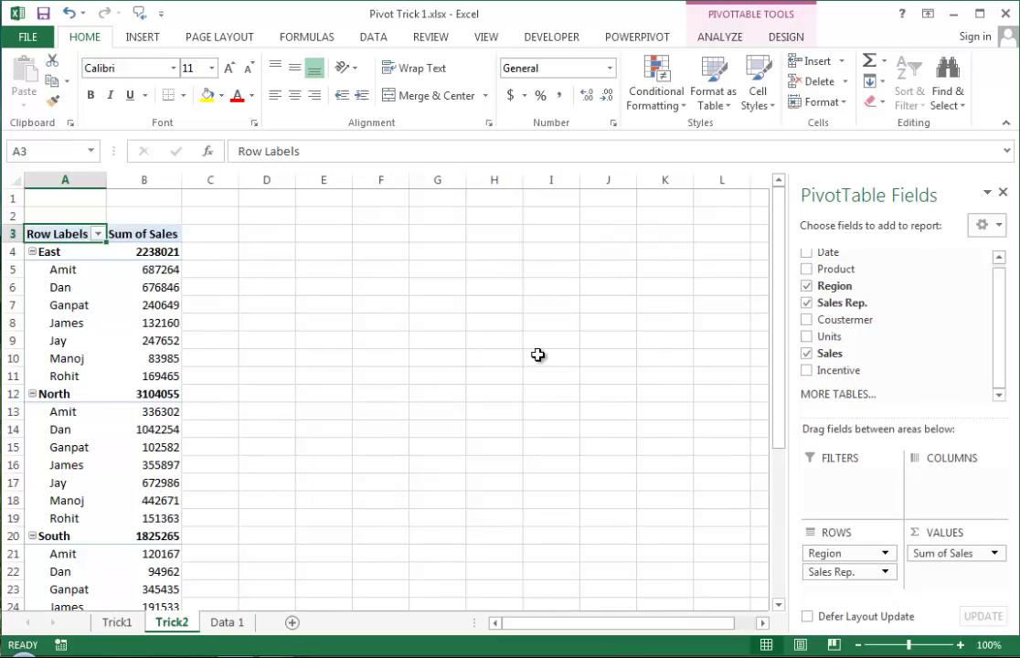
{"action": "left_click", "coordinate": [337, 375]}
{"action": "left_click", "coordinate": [80, 308]}
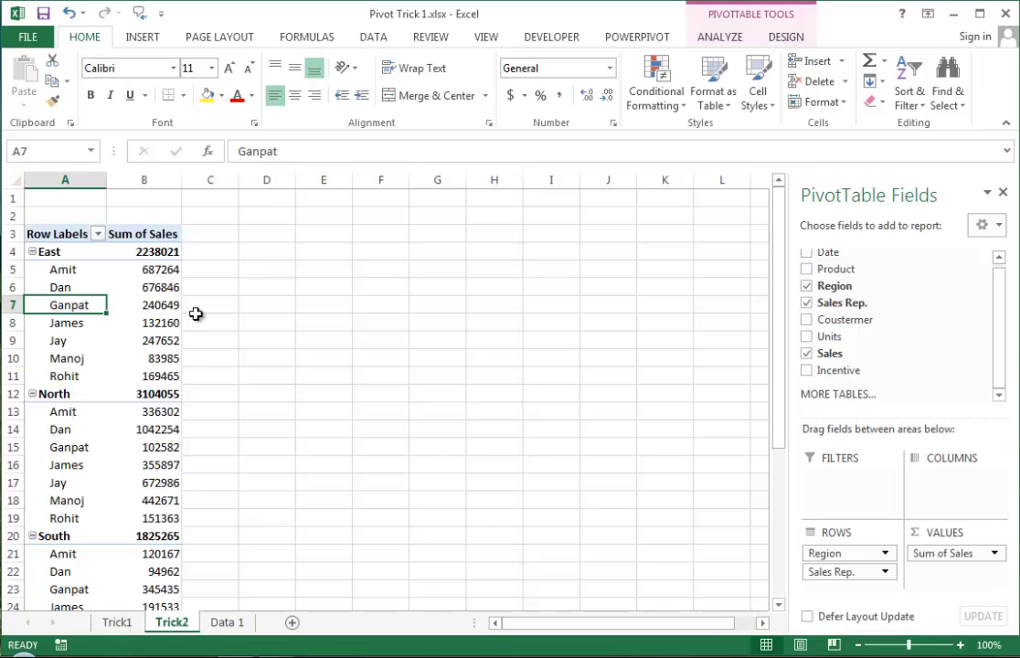
{"action": "left_click", "coordinate": [163, 304]}
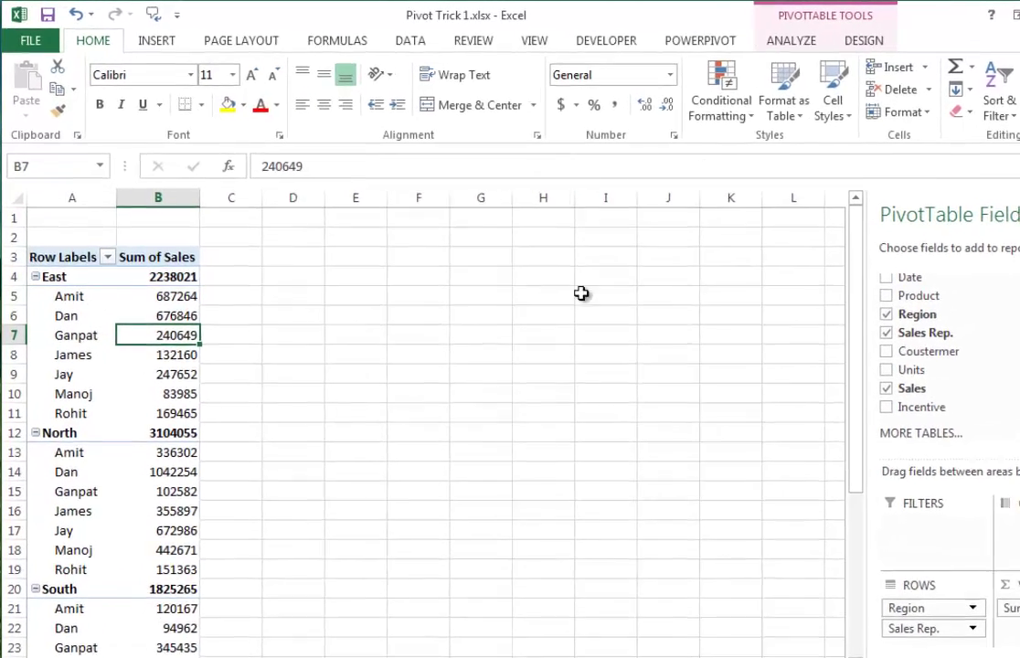
- Set the pivot's Report Layout to Show in Tabular Form
{"action": "left_click", "coordinate": [854, 40]}
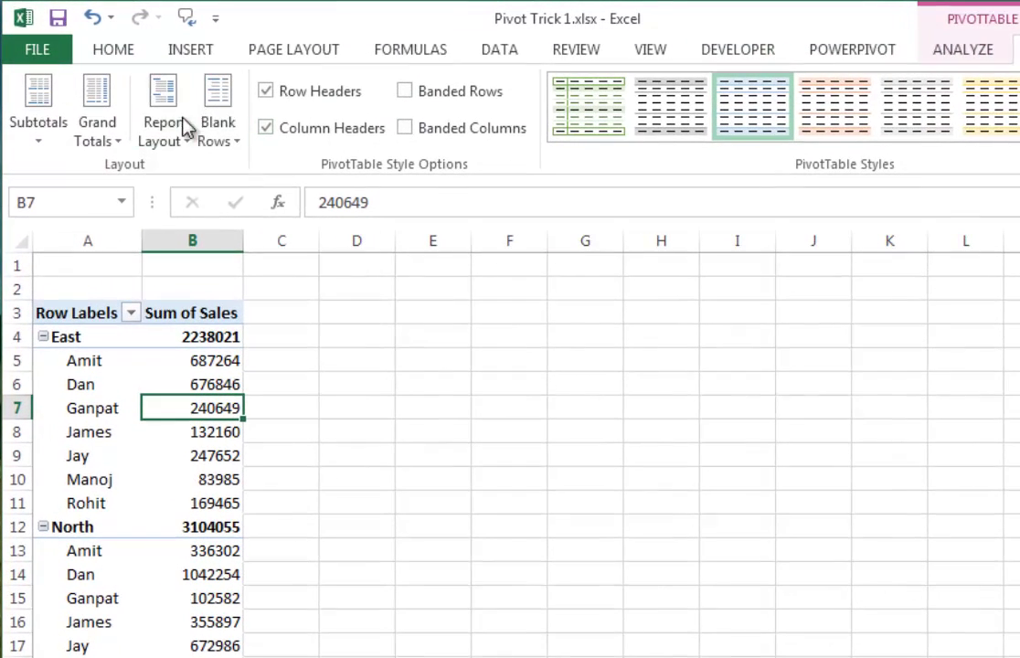
{"action": "left_click", "coordinate": [164, 132]}
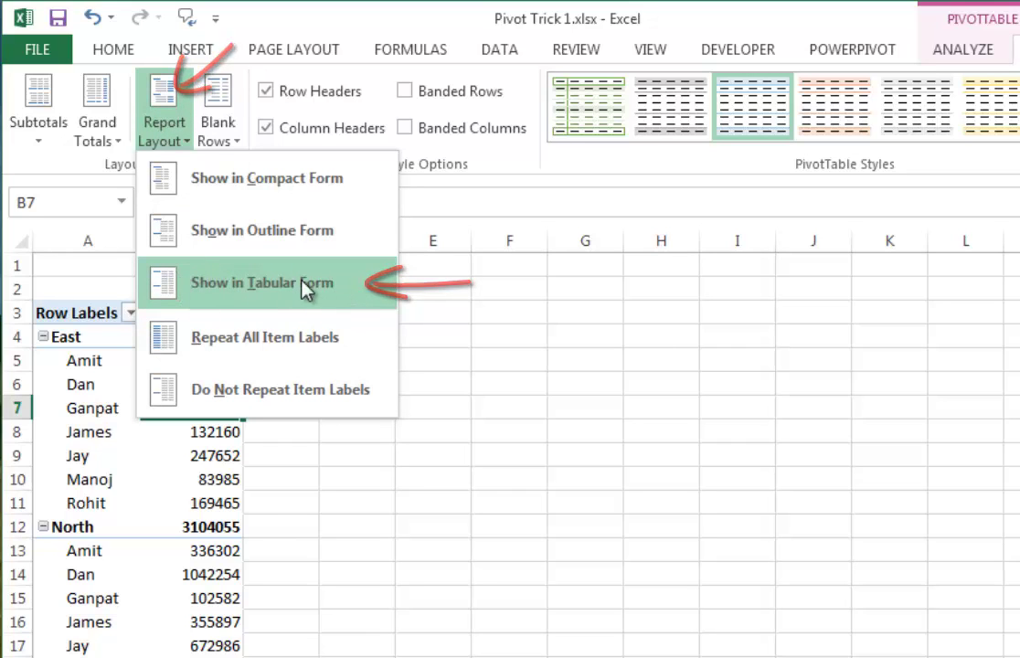
{"action": "left_click", "coordinate": [277, 287]}
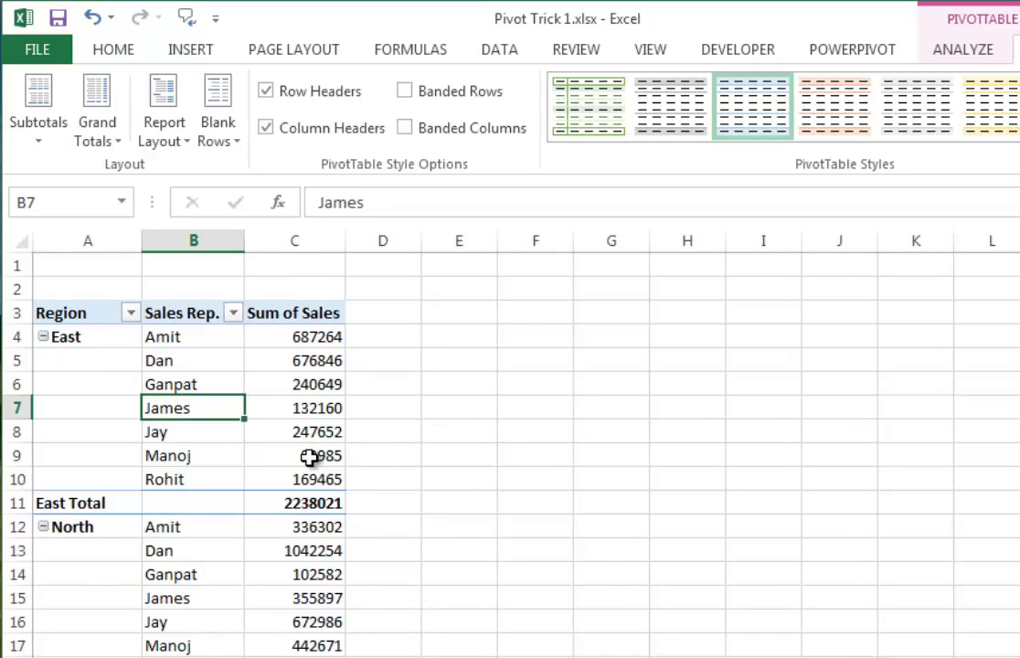
{"action": "left_click", "coordinate": [297, 392]}
{"action": "right_click", "coordinate": [297, 395]}
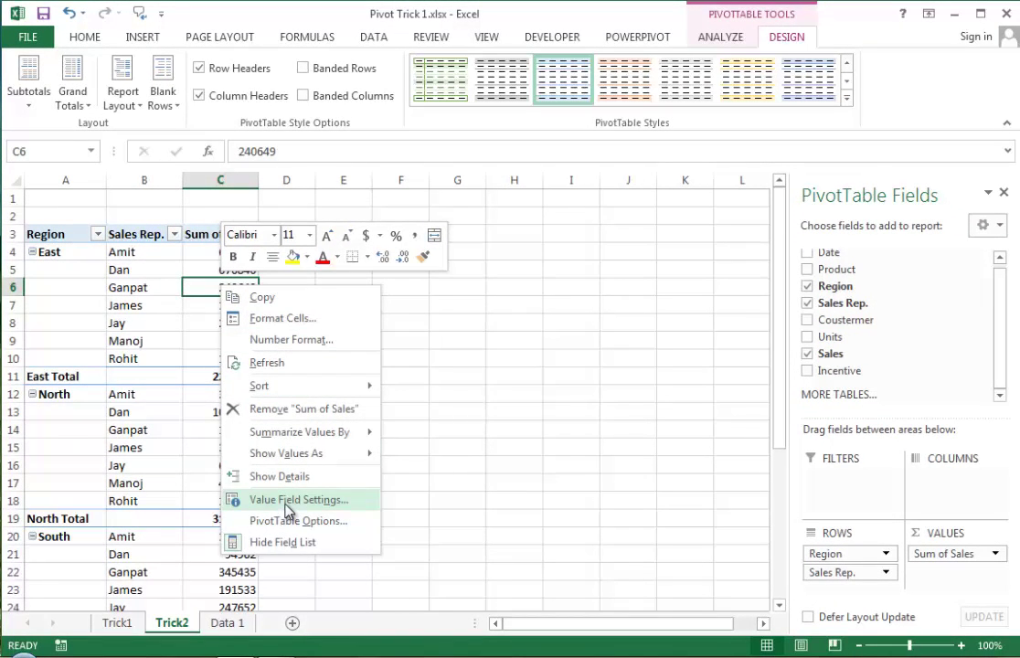
{"action": "left_click", "coordinate": [289, 501]}
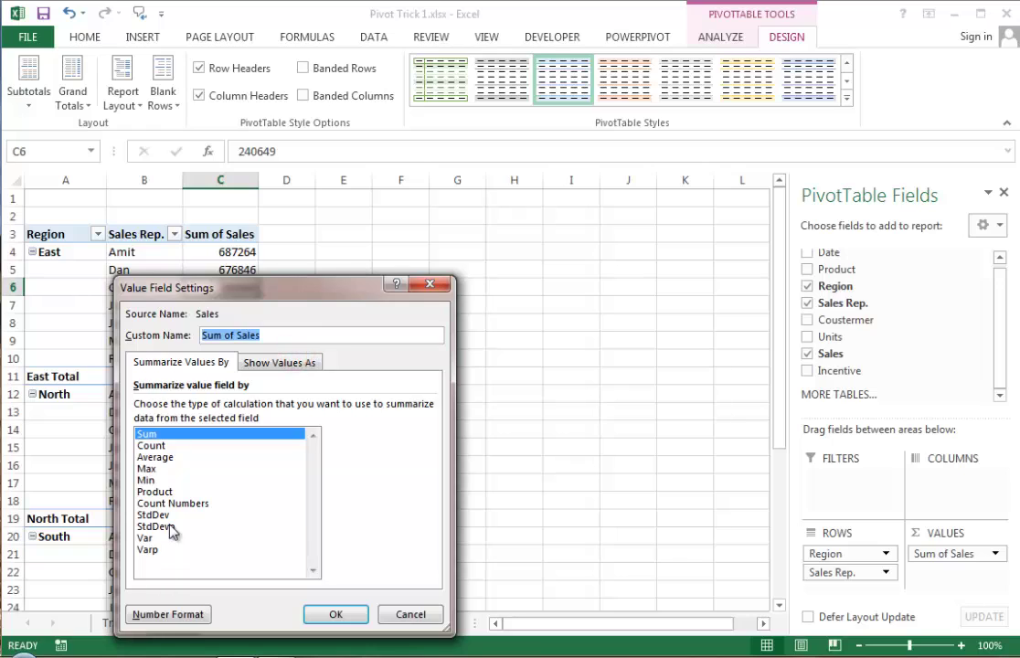
{"action": "left_click", "coordinate": [156, 457]}
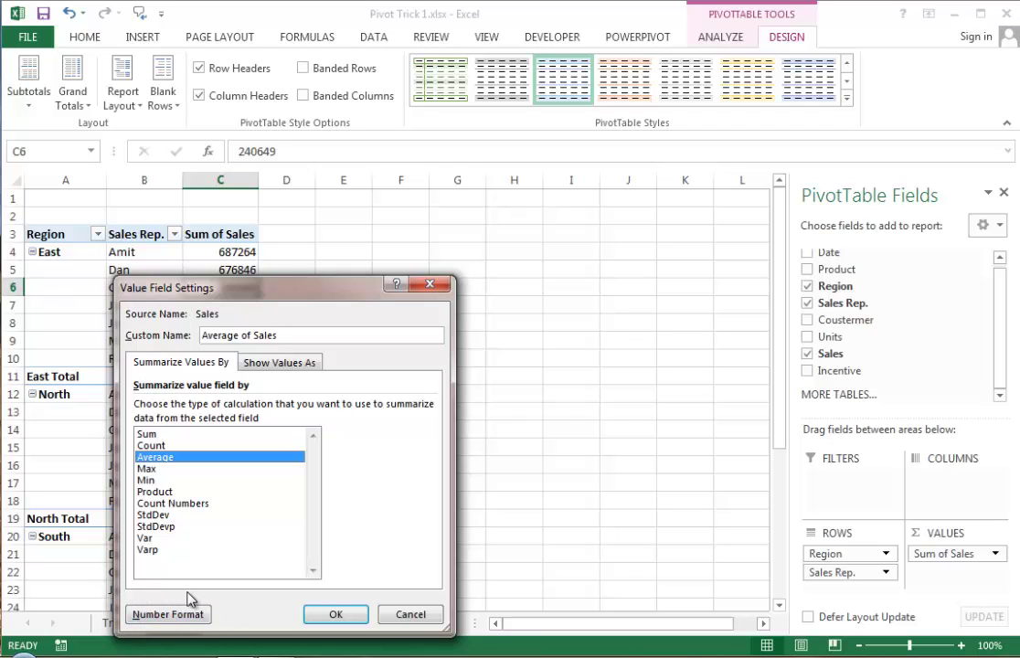
{"action": "left_click", "coordinate": [409, 551]}
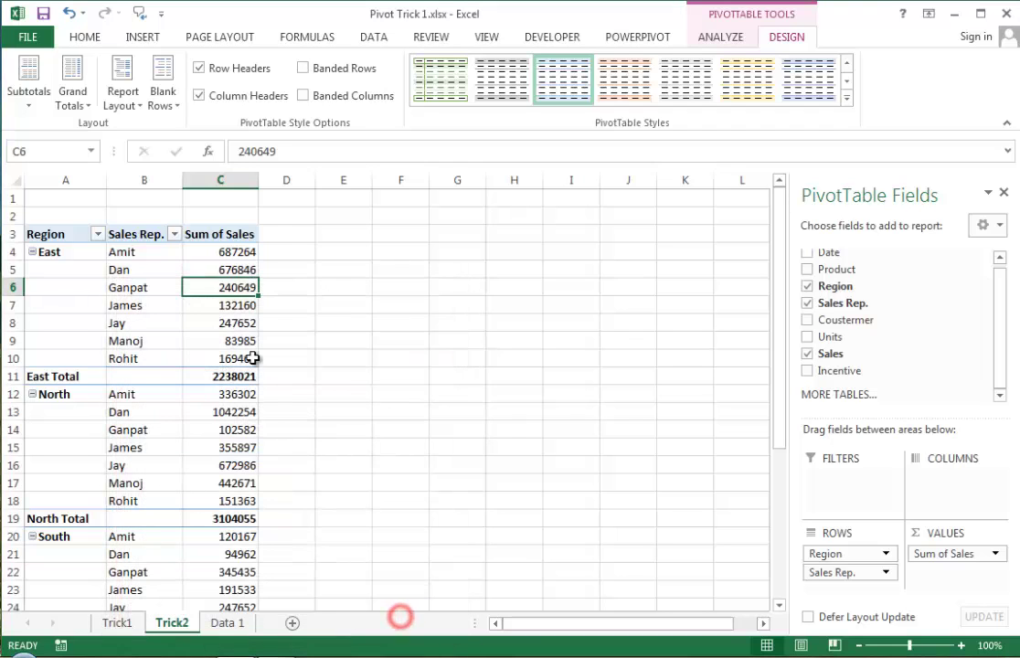
- Format the Sum of Sales values as Currency with 0 decimal places
{"action": "right_click", "coordinate": [252, 292]}
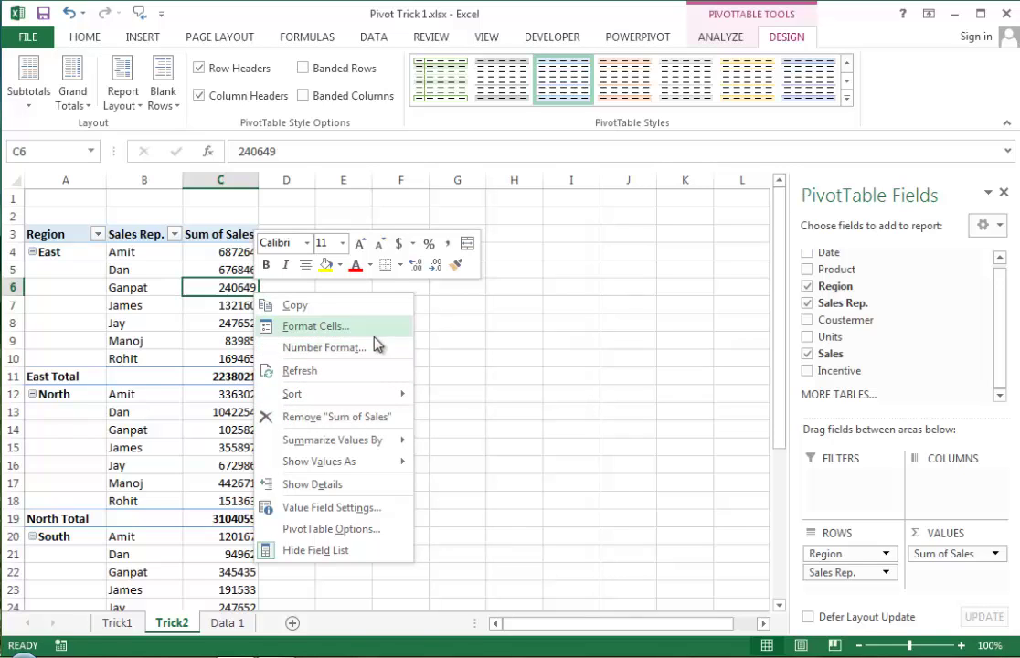
{"action": "left_click", "coordinate": [324, 348]}
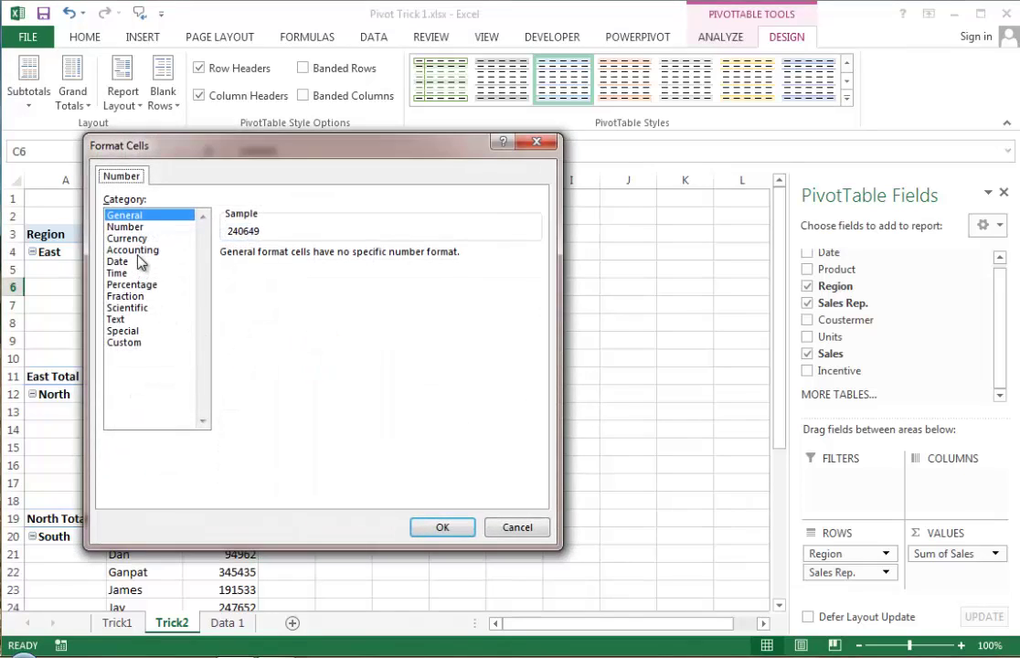
{"action": "left_click", "coordinate": [127, 237]}
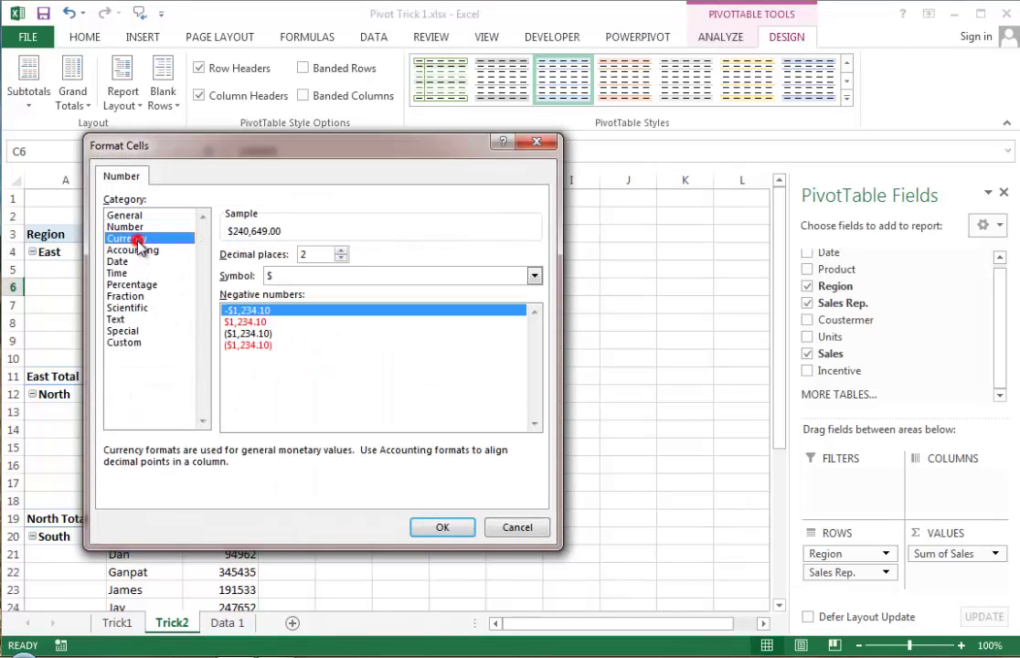
{"action": "left_click", "coordinate": [341, 258]}
{"action": "left_click", "coordinate": [439, 527]}
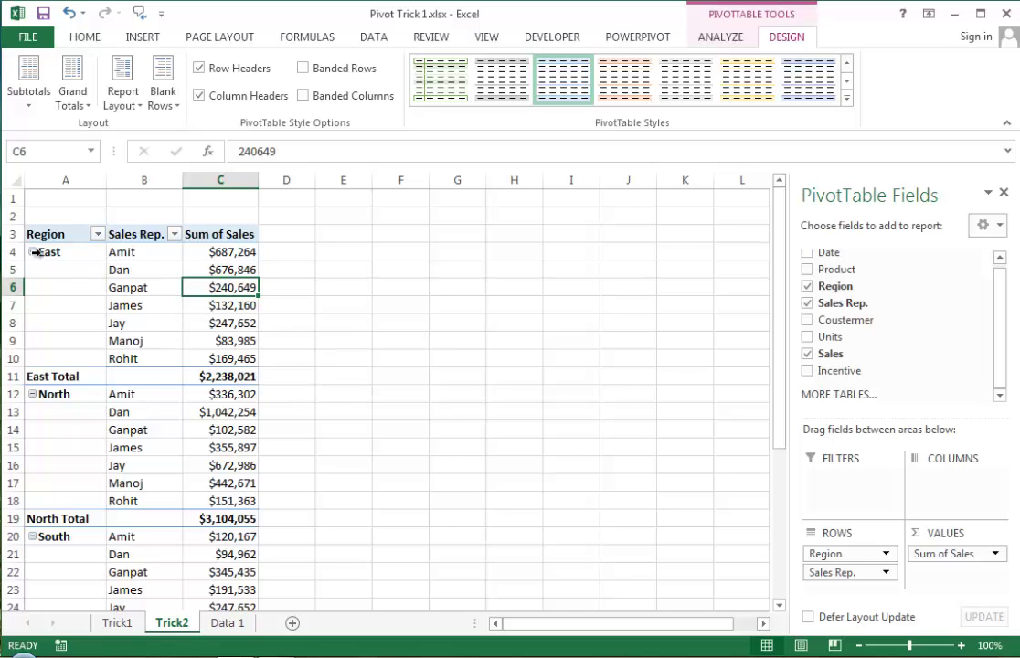
{"action": "scroll", "coordinate": [79, 357], "scroll_direction": "down", "scroll_amount": 2}
{"action": "scroll", "coordinate": [159, 385], "scroll_direction": "down", "scroll_amount": 3}
{"action": "scroll", "coordinate": [159, 385], "scroll_direction": "up", "scroll_amount": 5}
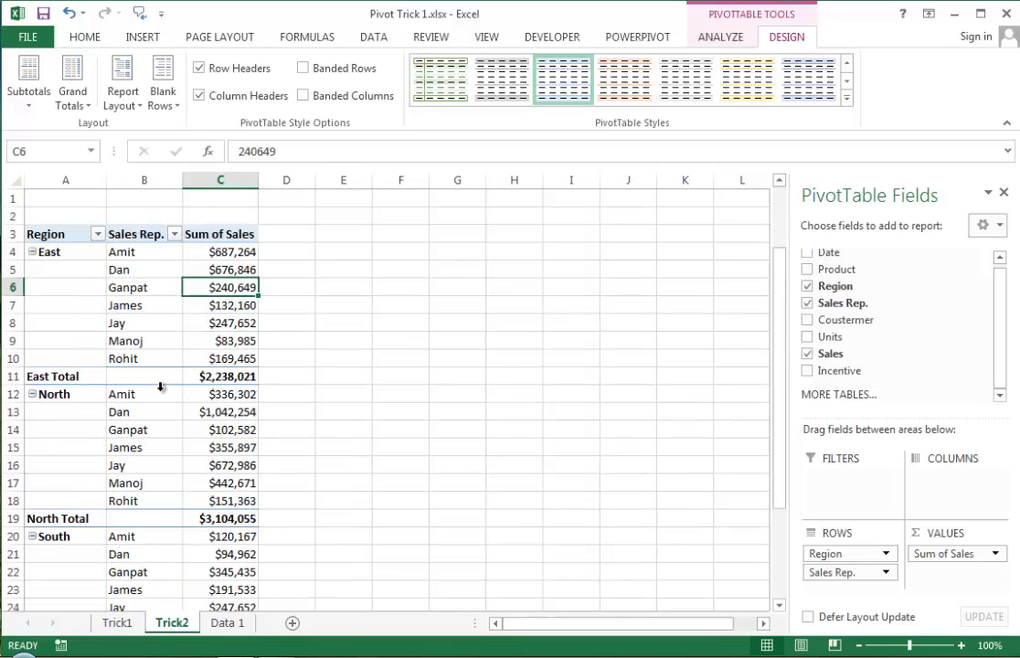
{"action": "right_click", "coordinate": [51, 264]}
{"action": "mouse_move", "coordinate": [116, 409]}
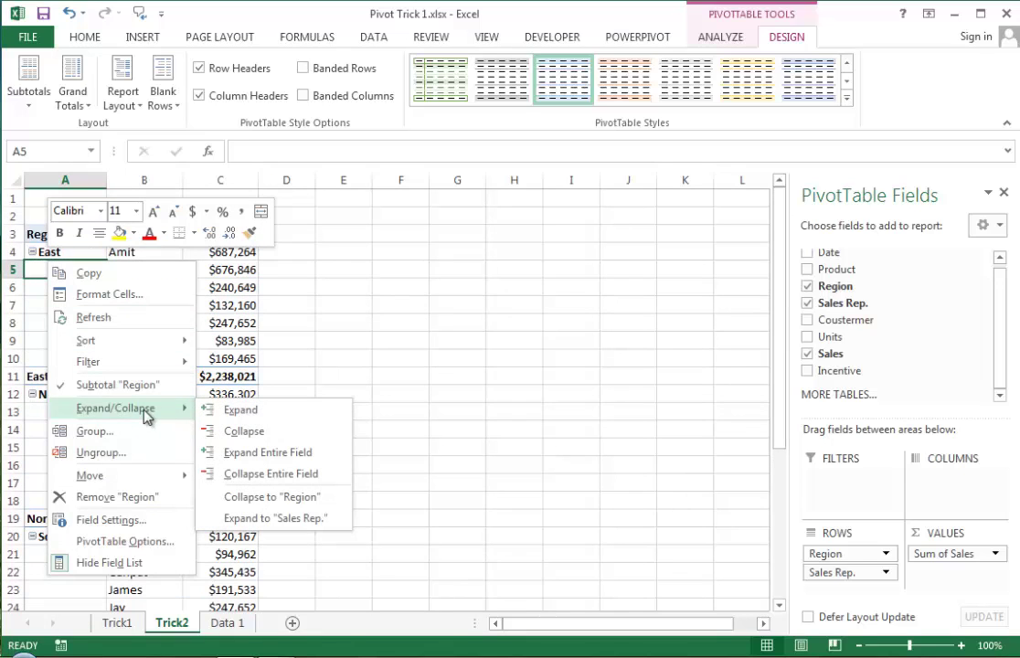
{"action": "left_click", "coordinate": [353, 285]}
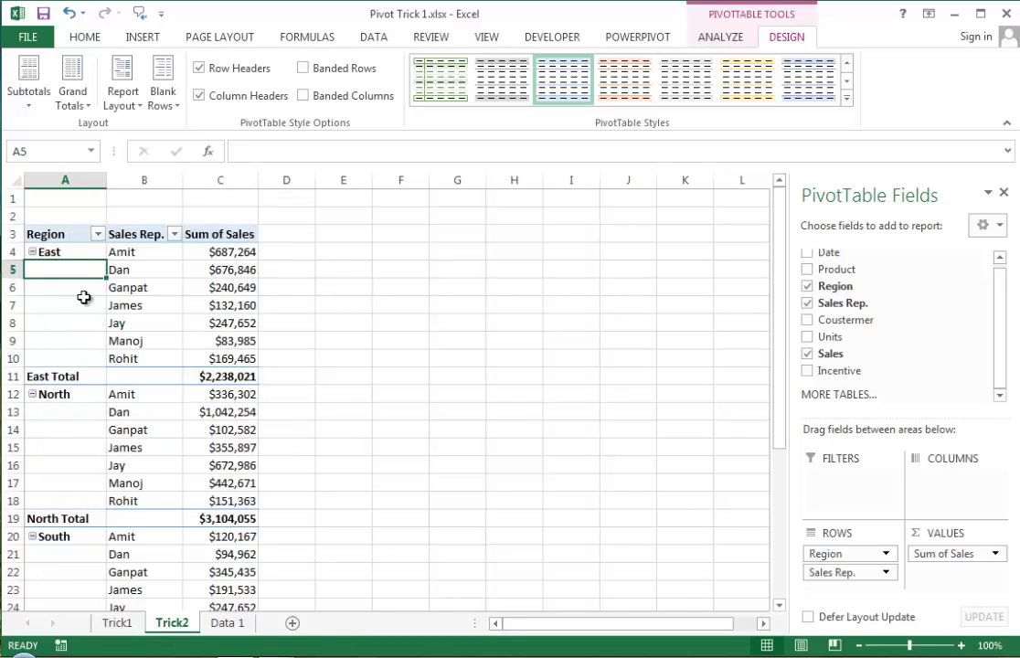
{"action": "right_click", "coordinate": [73, 274]}
{"action": "mouse_move", "coordinate": [143, 422]}
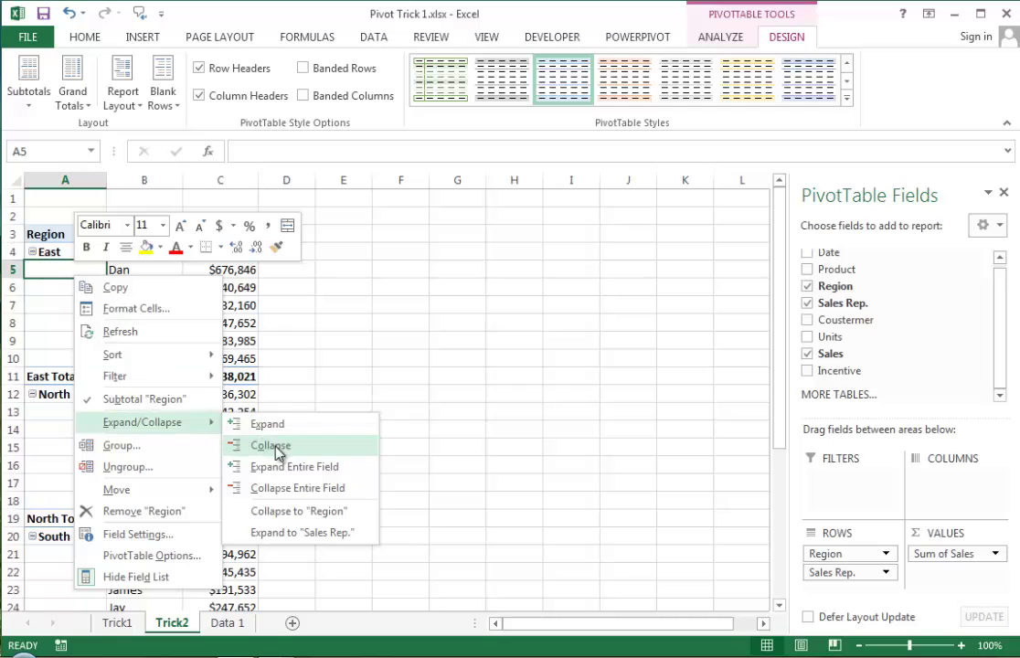
{"action": "left_click", "coordinate": [301, 498]}
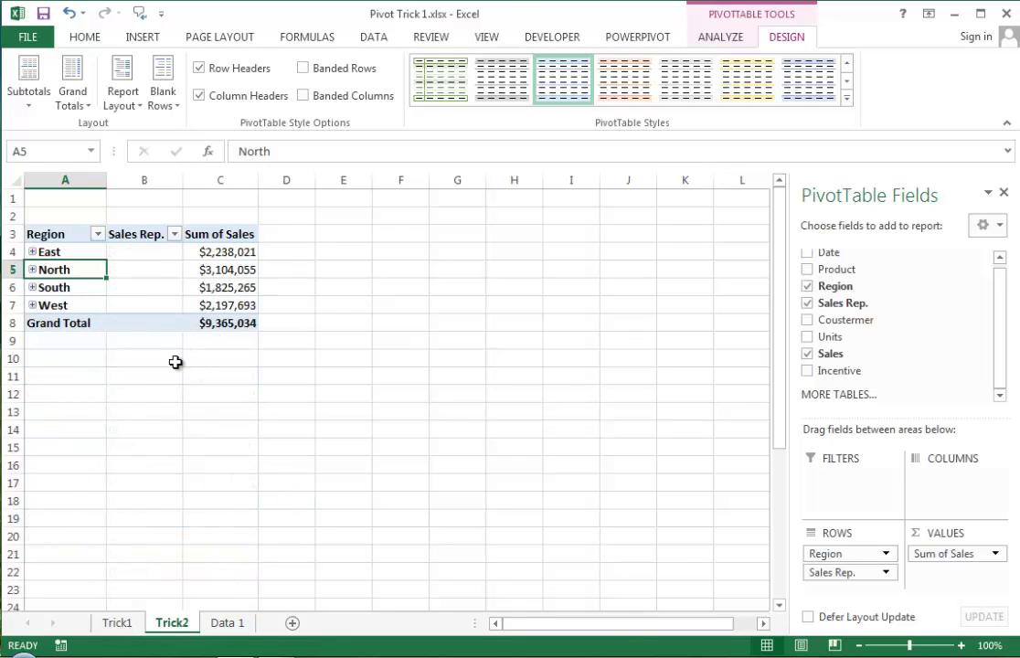
{"action": "left_click", "coordinate": [173, 360]}
{"action": "right_click", "coordinate": [144, 270]}
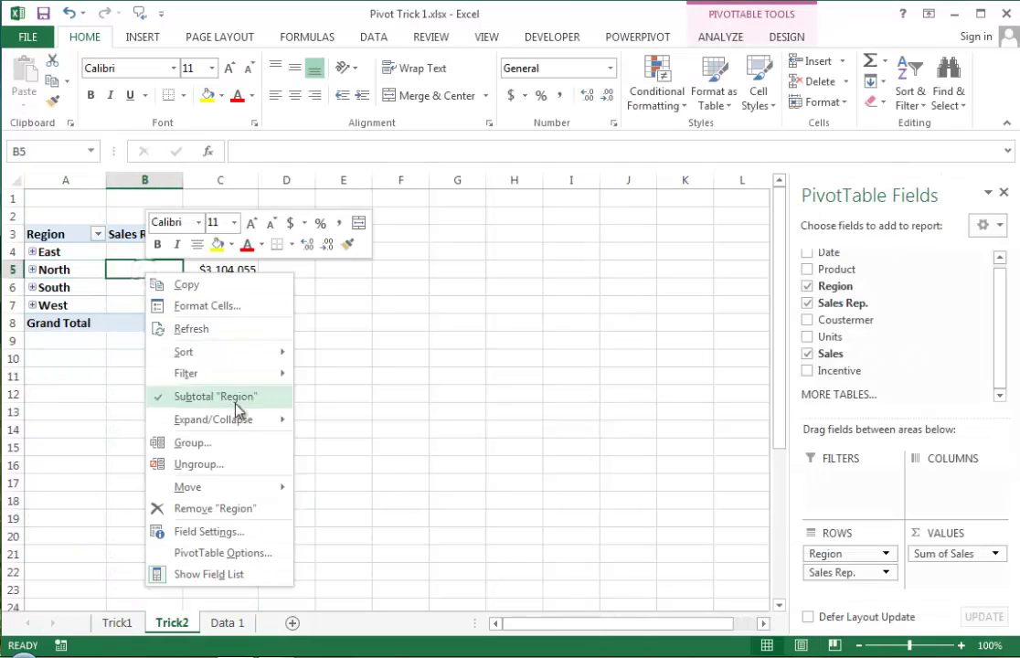
{"action": "mouse_move", "coordinate": [213, 420]}
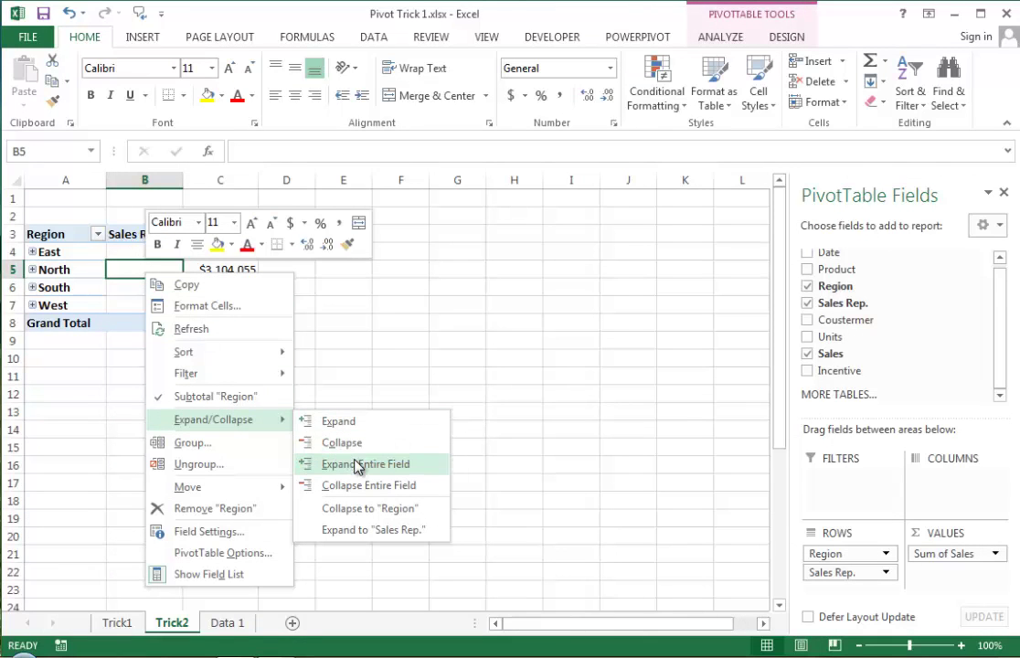
{"action": "left_click", "coordinate": [358, 465]}
- Go to Data 1 and select the Sales value in G14
{"action": "left_click", "coordinate": [336, 339]}
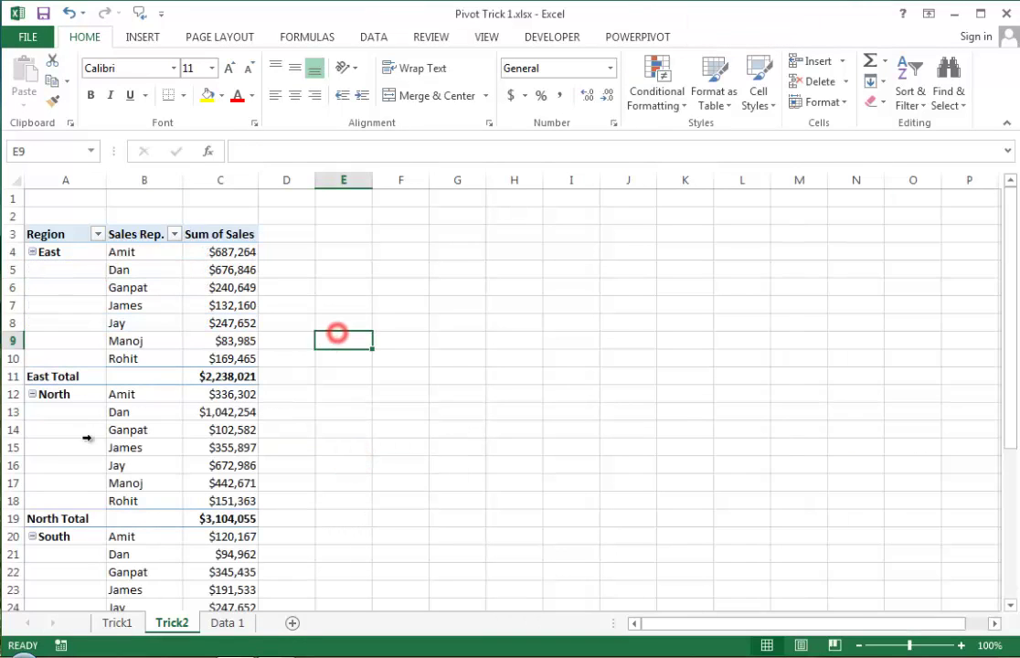
{"action": "left_click", "coordinate": [299, 400]}
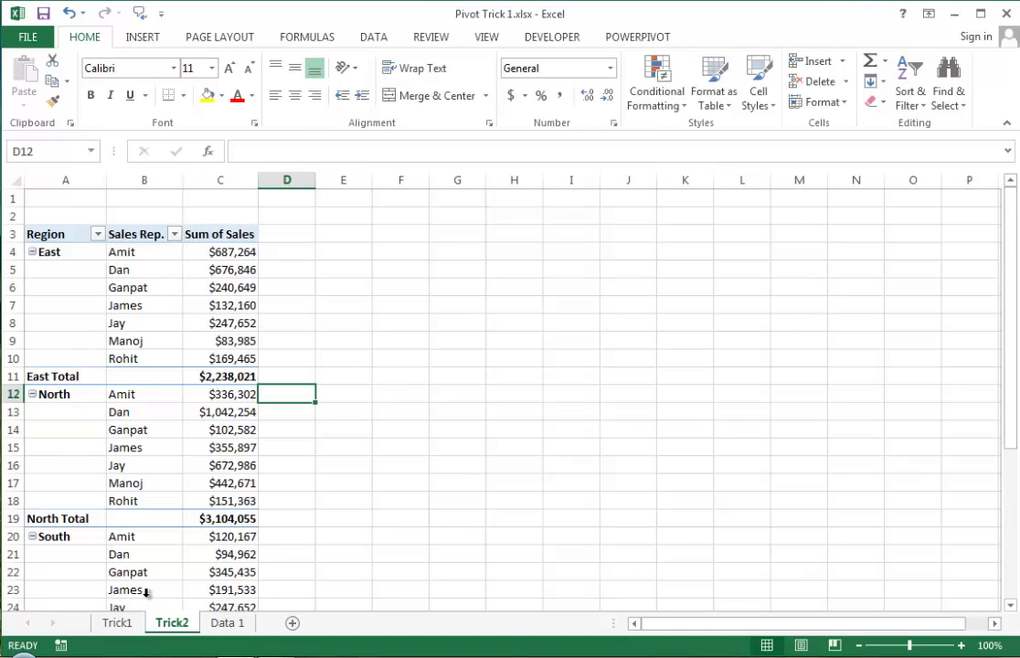
{"action": "left_click", "coordinate": [228, 622]}
{"action": "key", "text": "Right"}
{"action": "key", "text": "Right"}
{"action": "key", "text": "Right"}
{"action": "key", "text": "Down"}
{"action": "key", "text": "Down"}
{"action": "key", "text": "Down"}
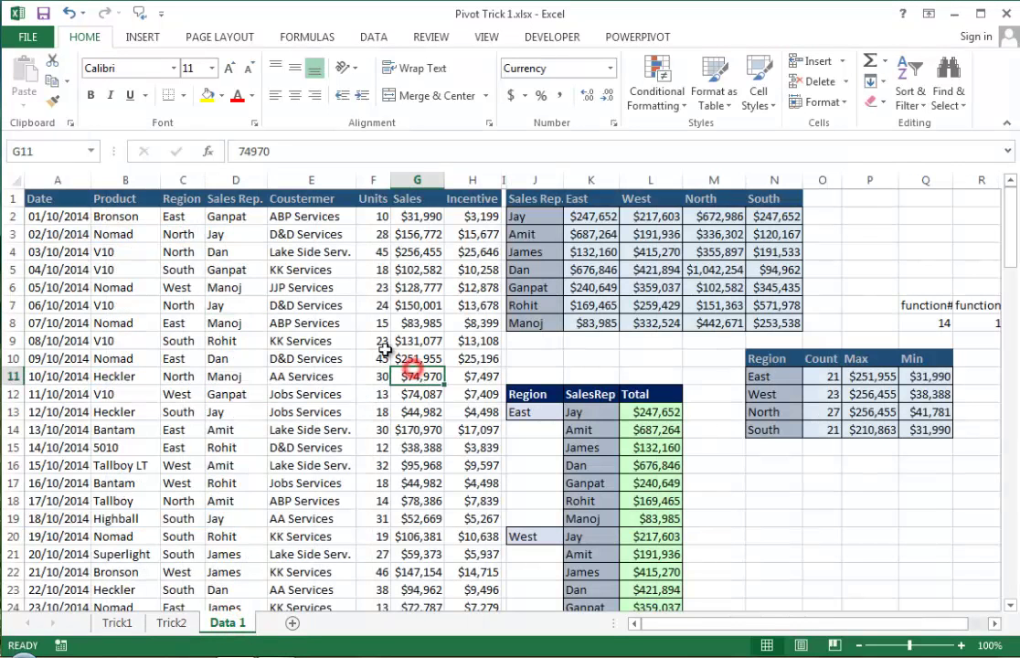
{"action": "left_click", "coordinate": [406, 430]}
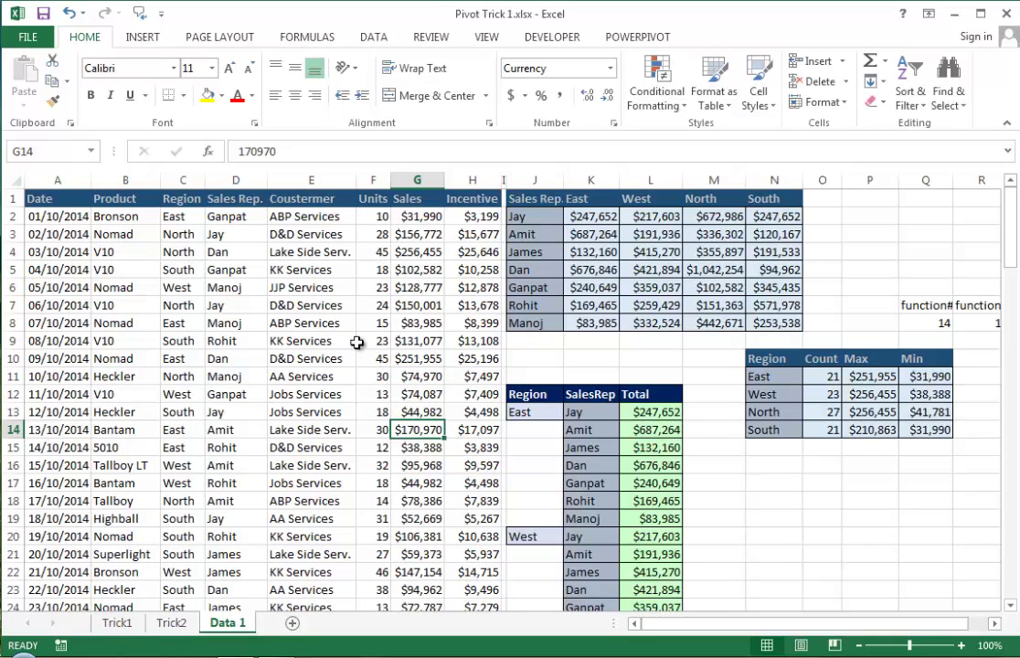
- Compare Trick2 with Data 1 by toggling between them, ending on Data 1
{"action": "left_click", "coordinate": [171, 623]}
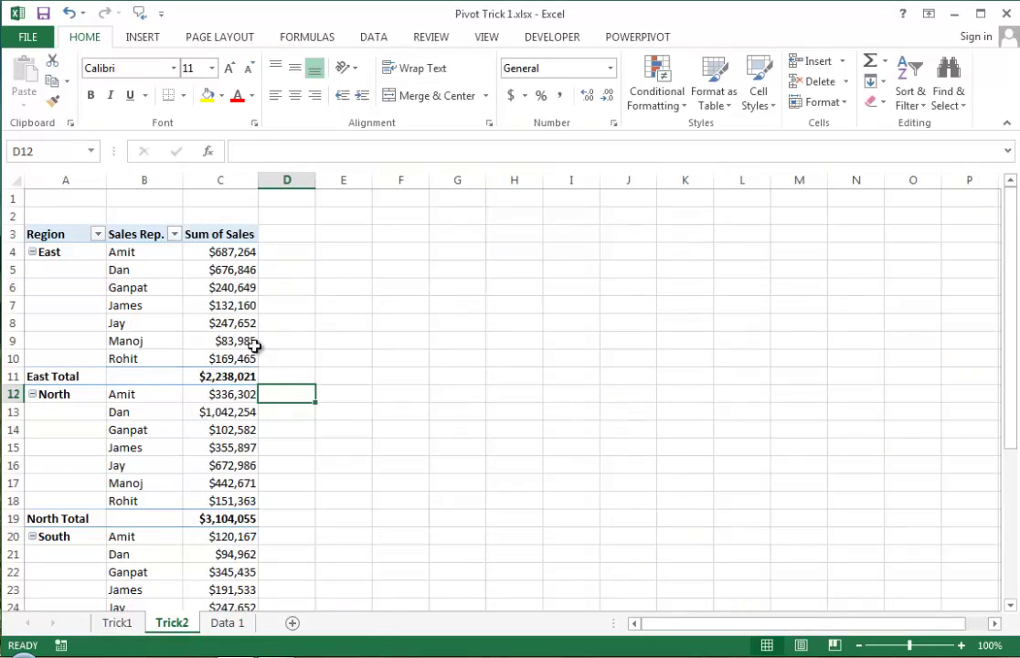
{"action": "left_click", "coordinate": [223, 623]}
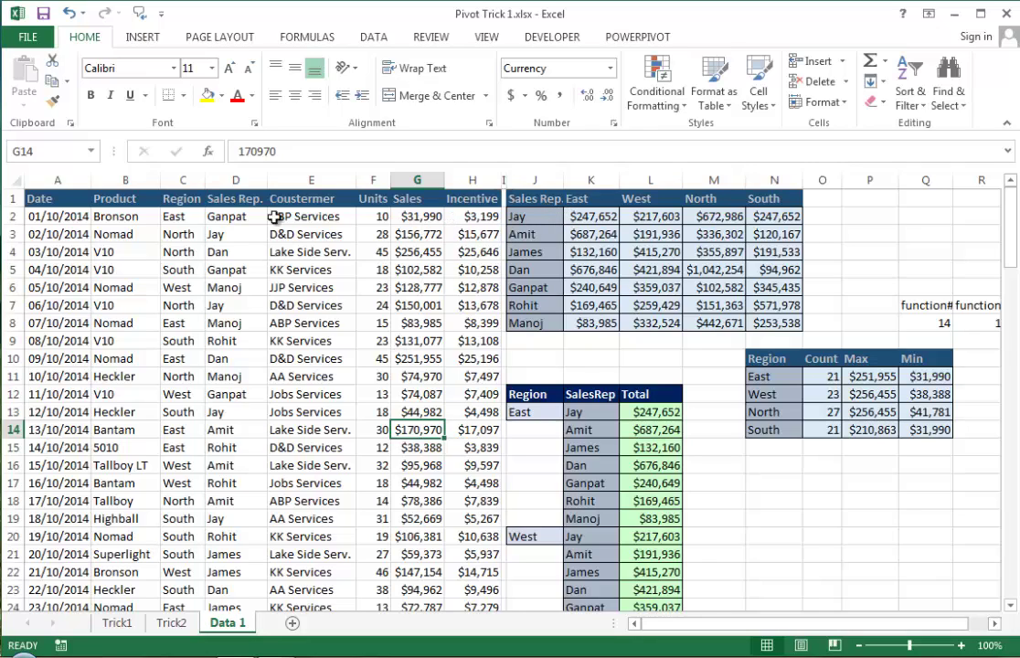
{"action": "left_click", "coordinate": [172, 622]}
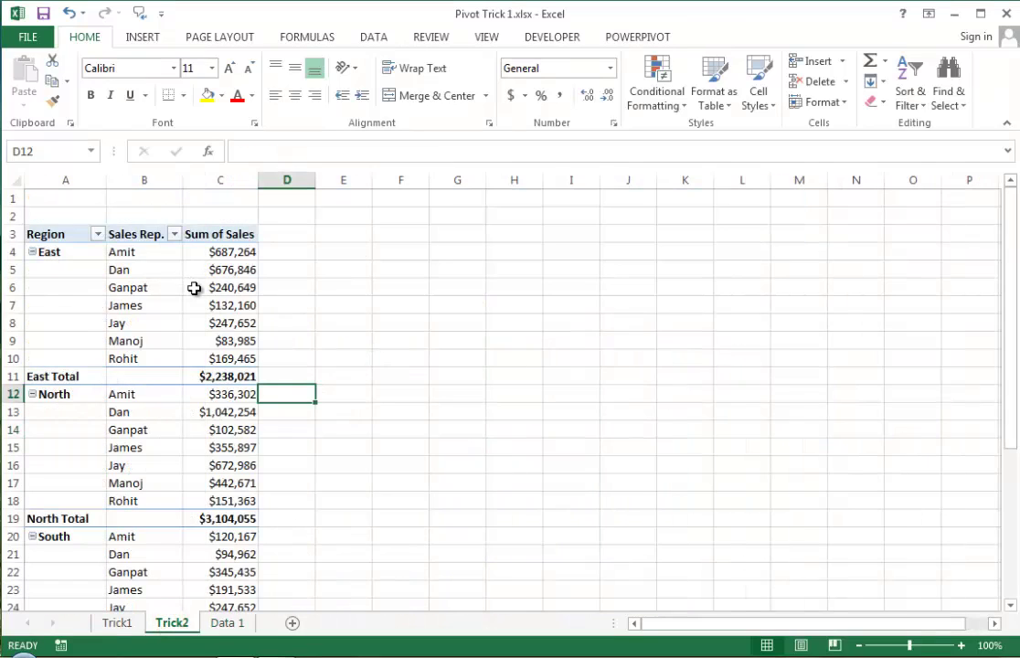
{"action": "left_click", "coordinate": [228, 622]}
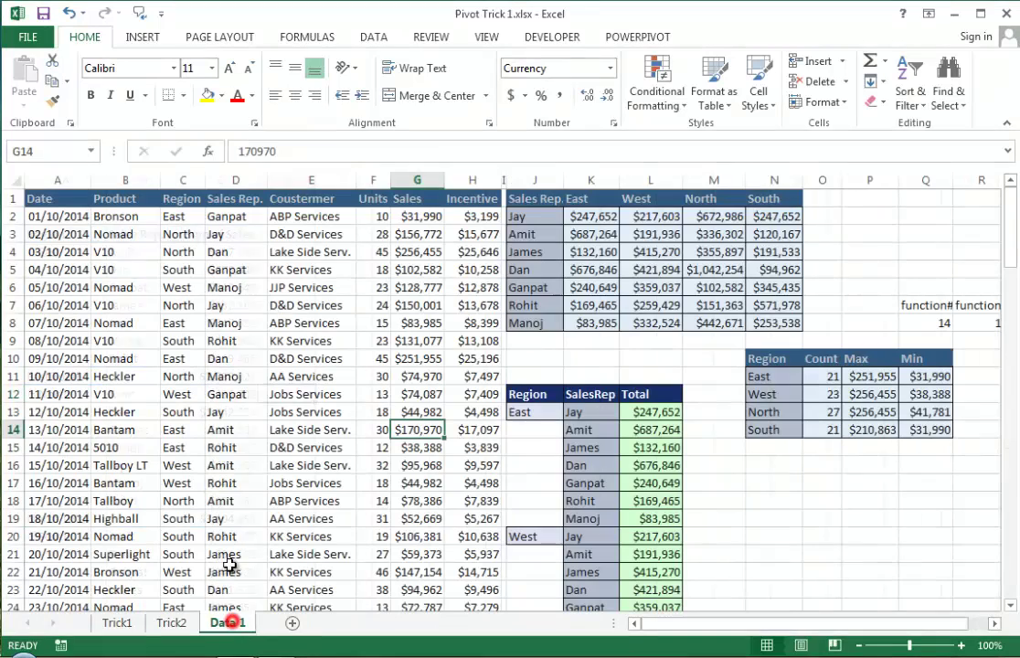
- Change the first Sales entry in G2 to $50,000
{"action": "left_click", "coordinate": [406, 221]}
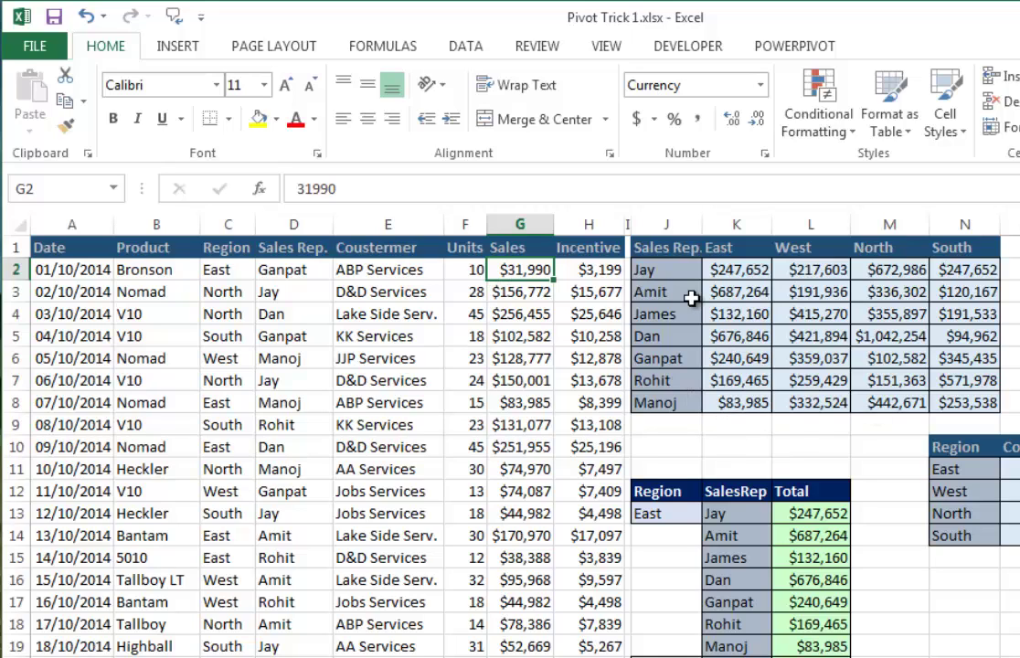
{"action": "type", "text": "500000"}
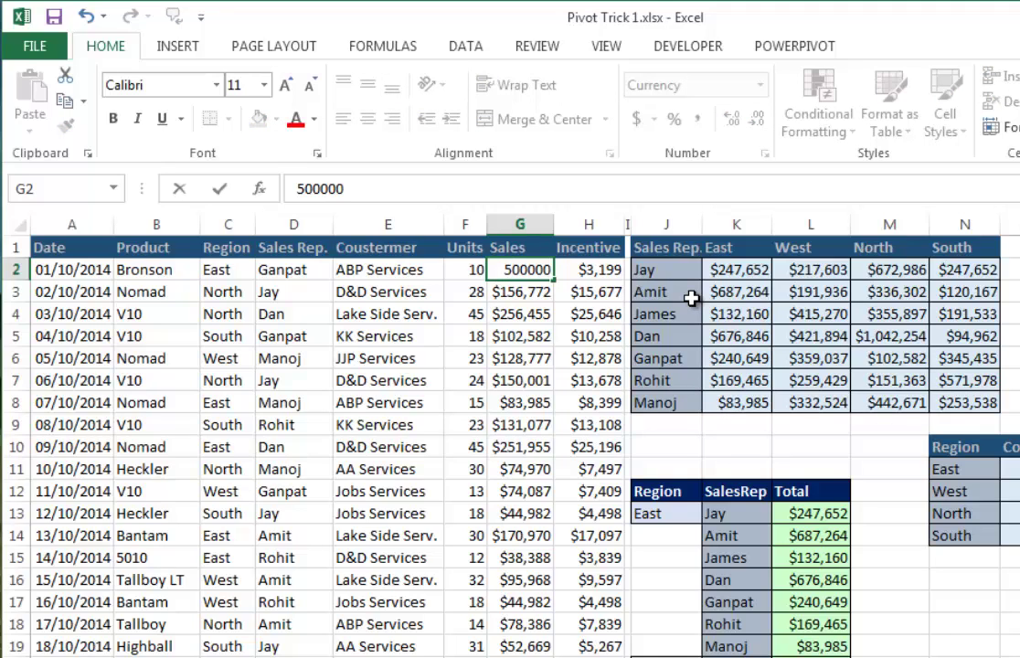
{"action": "key", "text": "ctrl+z"}
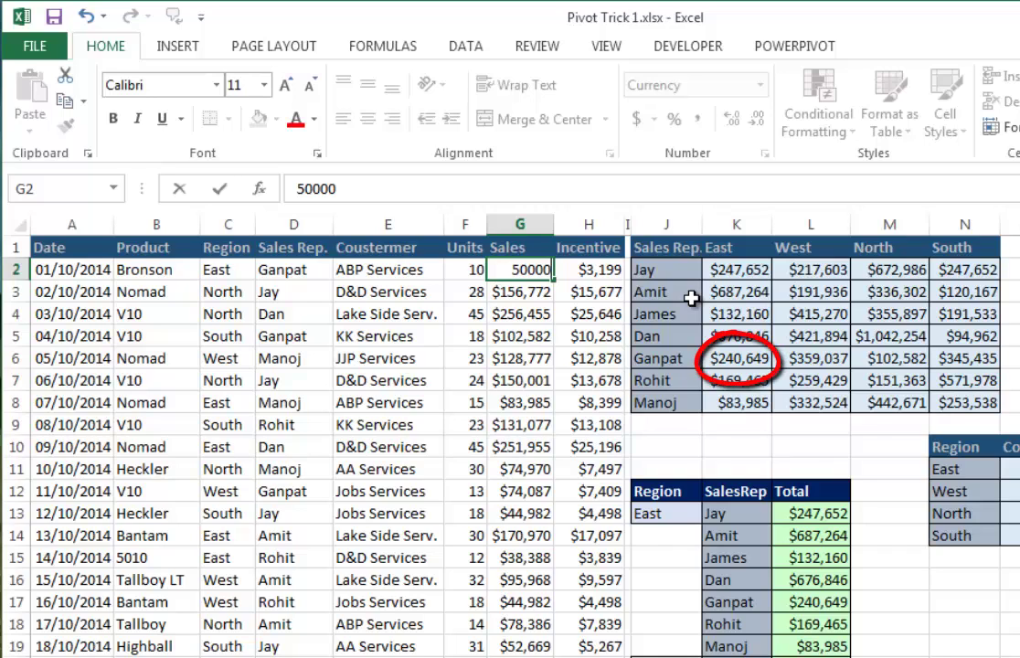
{"action": "key", "text": "Return"}
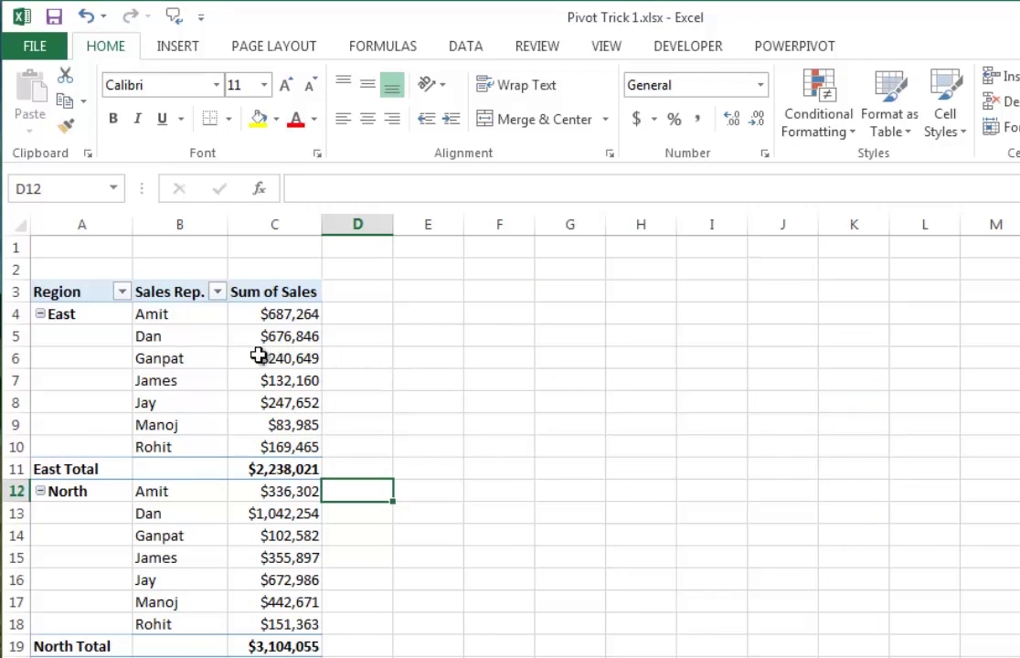
- Refresh the Trick2 pivot so East Ganpat shows $258,659, then undo the changes
{"action": "left_click", "coordinate": [292, 358]}
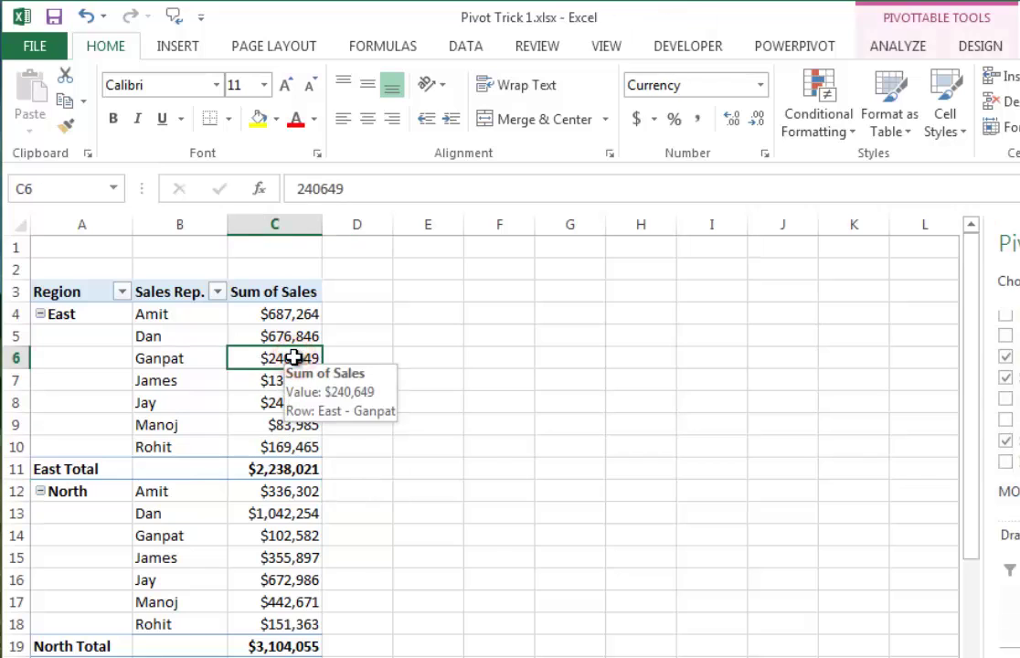
{"action": "right_click", "coordinate": [294, 356]}
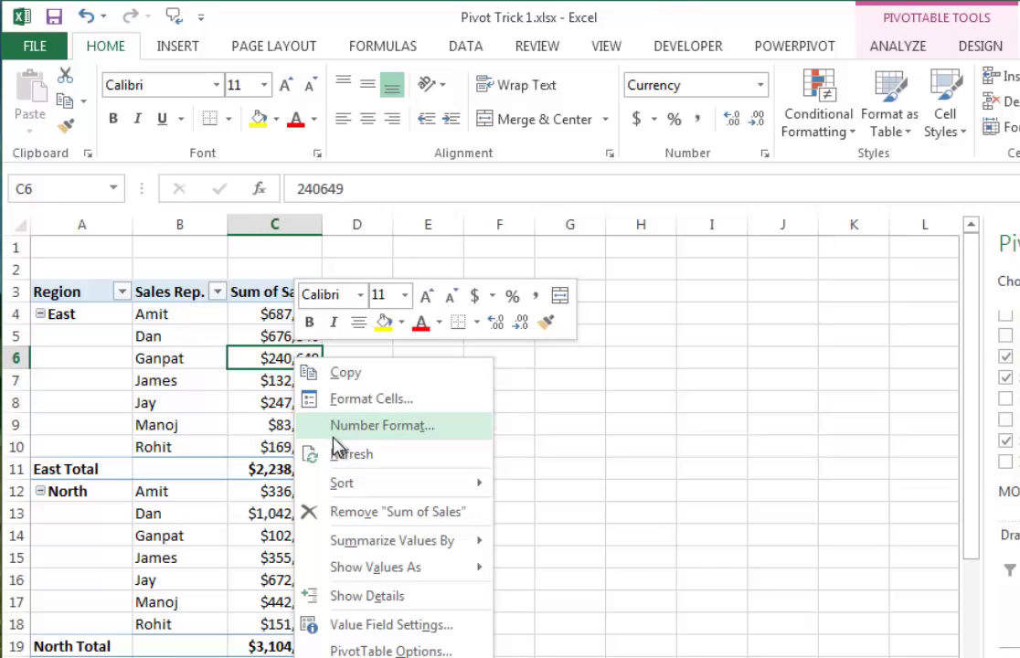
{"action": "left_click", "coordinate": [489, 454]}
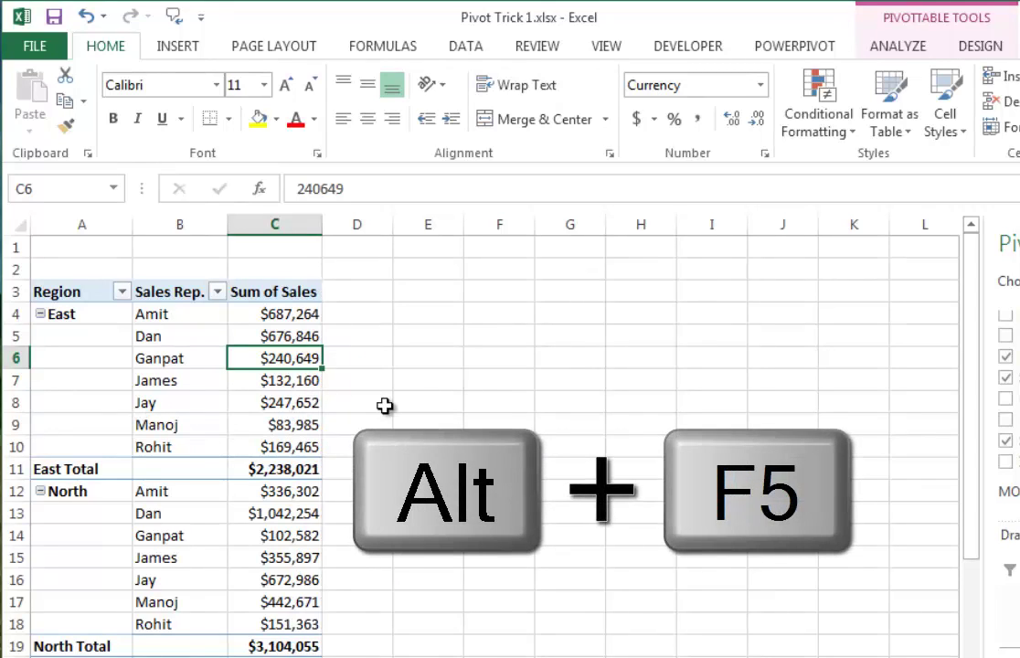
{"action": "key", "text": "alt+F5"}
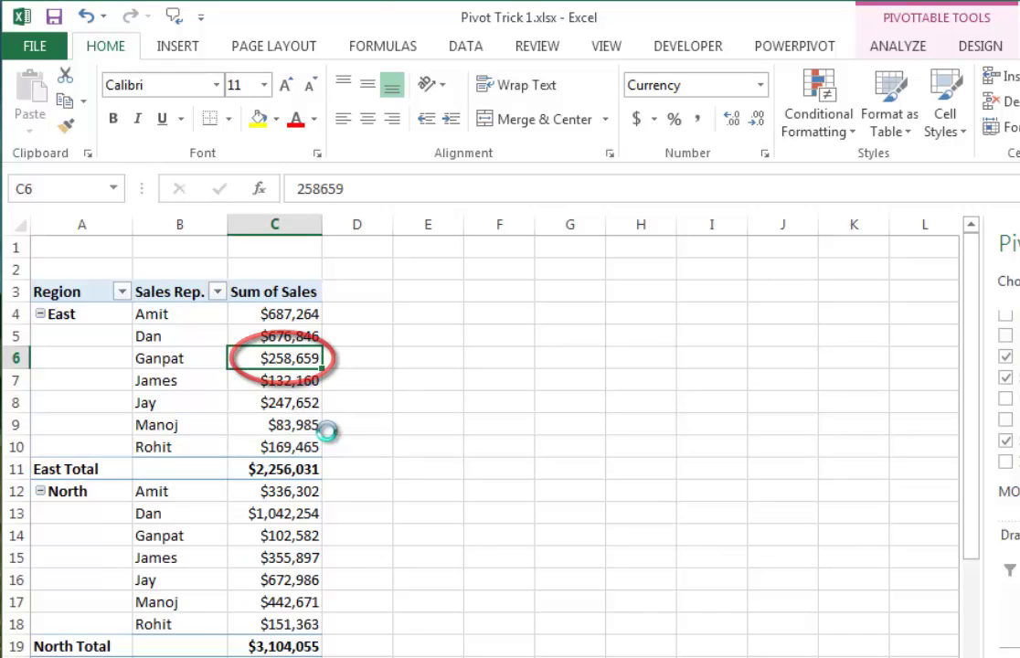
{"action": "key", "text": "ctrl+z"}
{"action": "key", "text": "ctrl+Page_Up"}
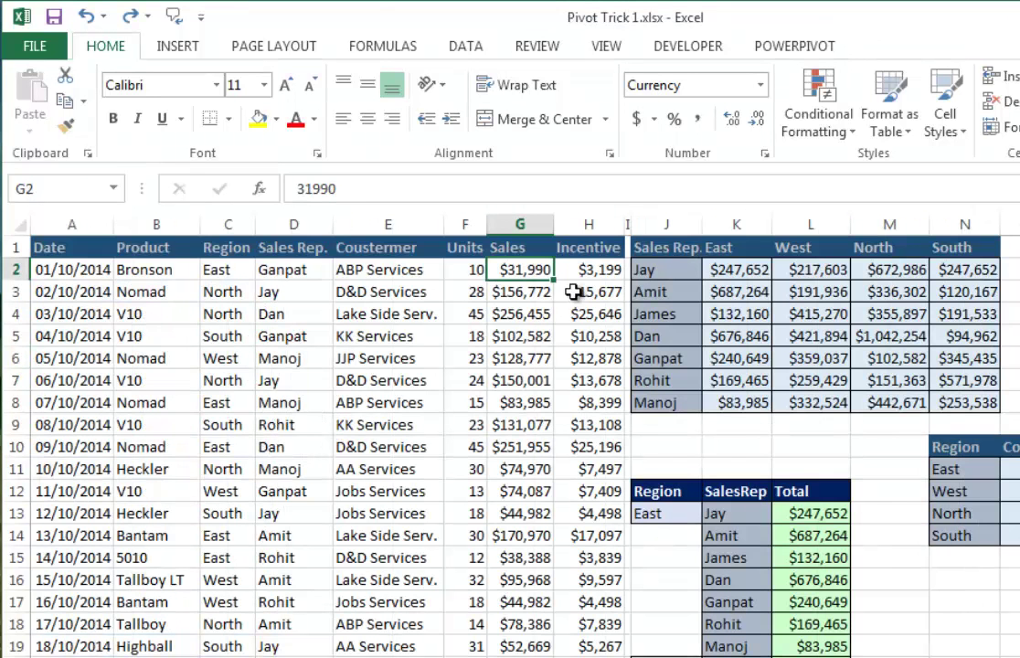
{"action": "left_click", "coordinate": [722, 337]}
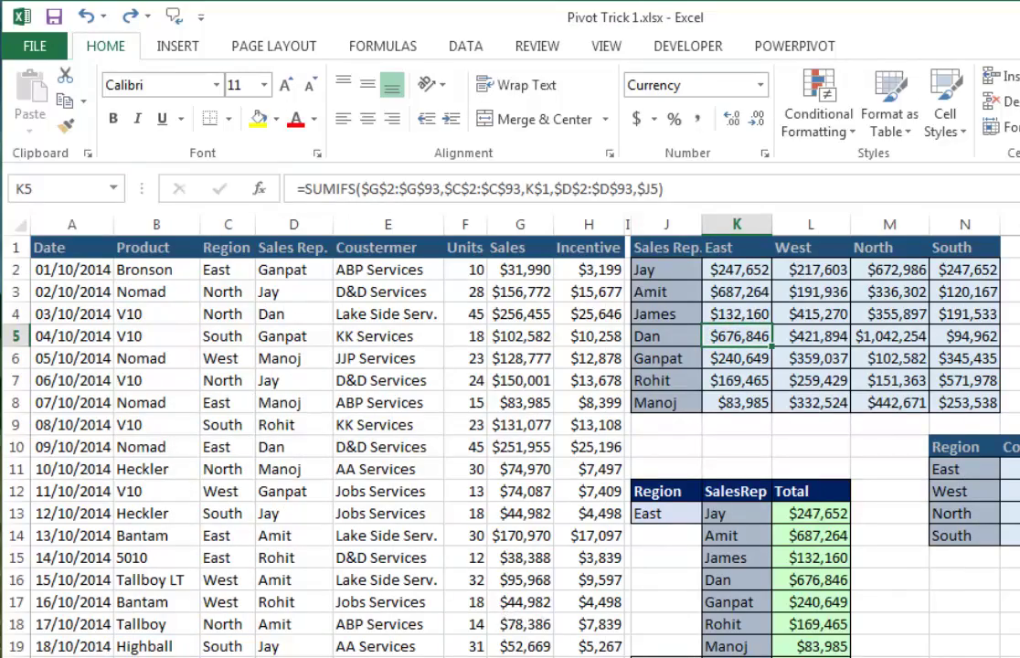
{"action": "scroll", "coordinate": [521, 605], "scroll_direction": "down", "scroll_amount": 2}
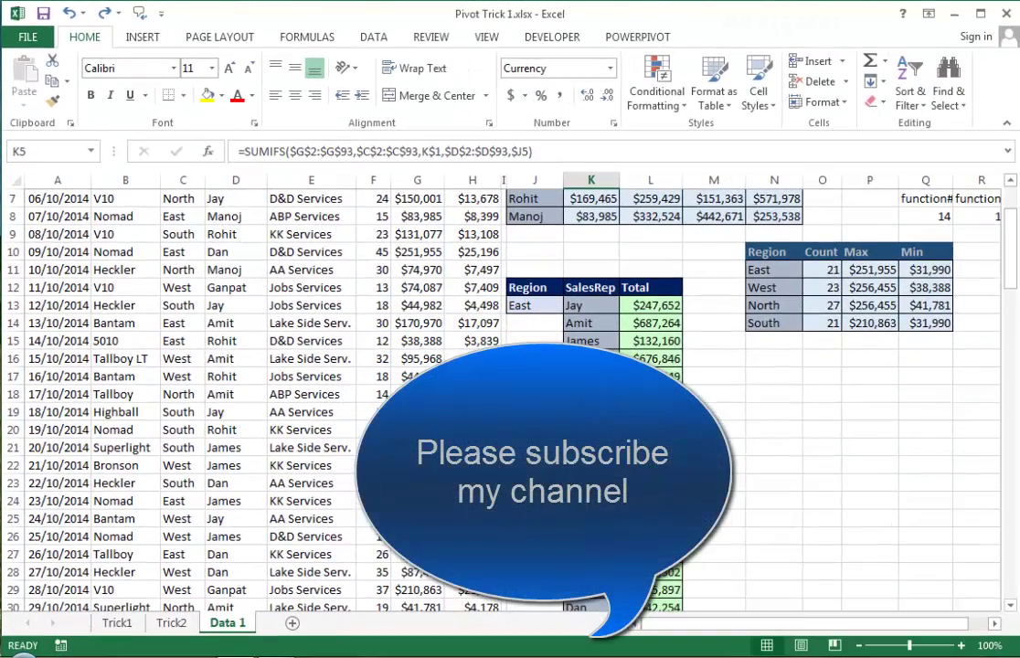